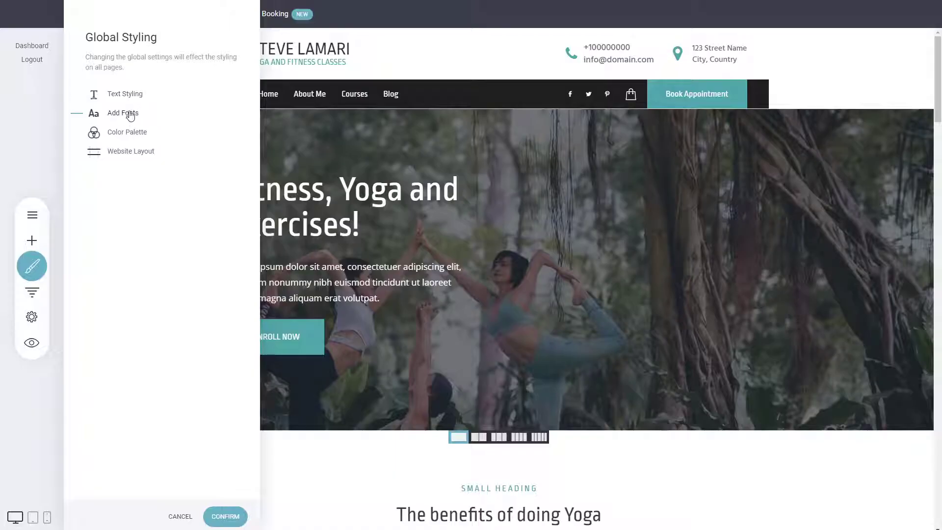
# - Add the Google font Oswald regular to the website's available fonts
pyautogui.click(130, 113)
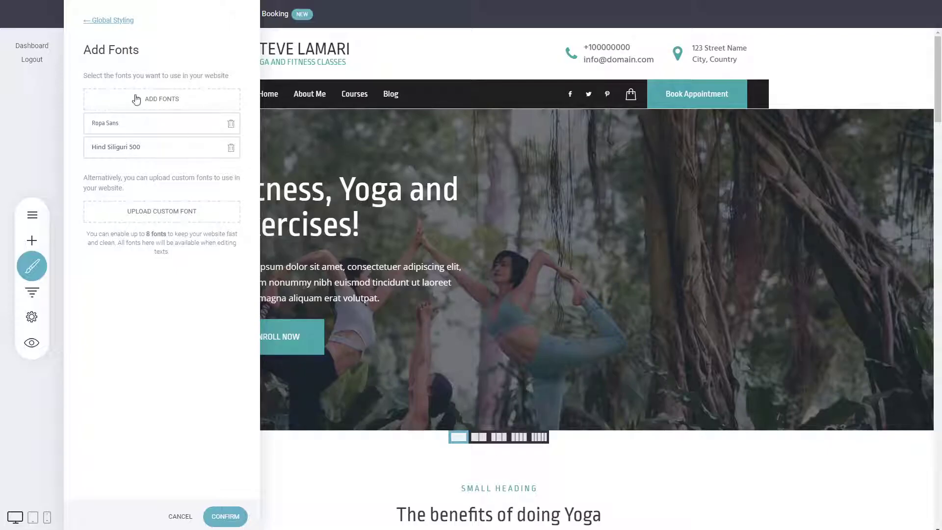
pyautogui.click(177, 104)
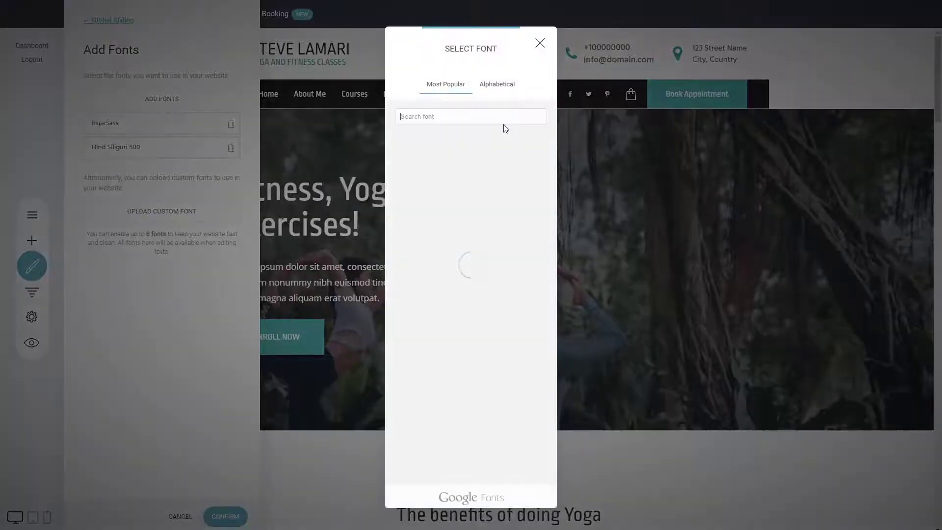
pyautogui.moveTo(553, 141)
pyautogui.mouseDown()
pyautogui.moveTo(551, 204)
pyautogui.moveTo(554, 136)
pyautogui.mouseUp()
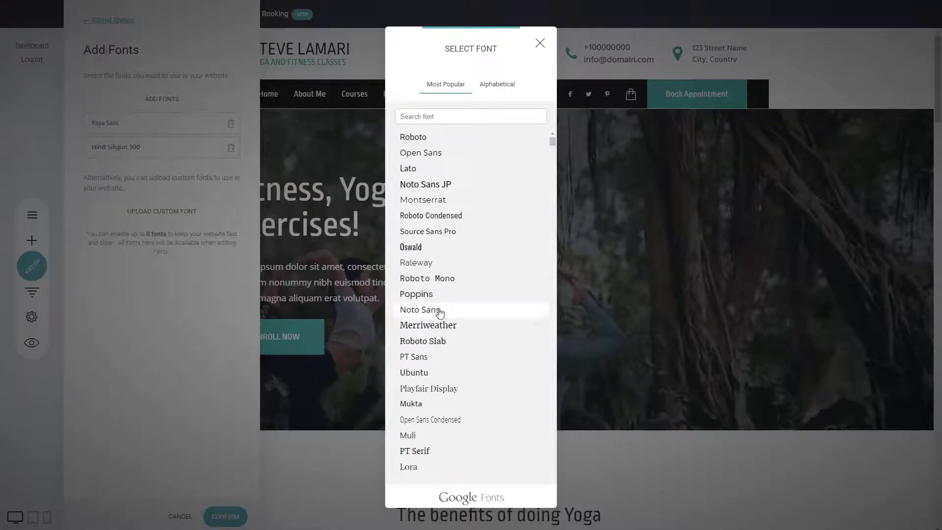
pyautogui.click(446, 251)
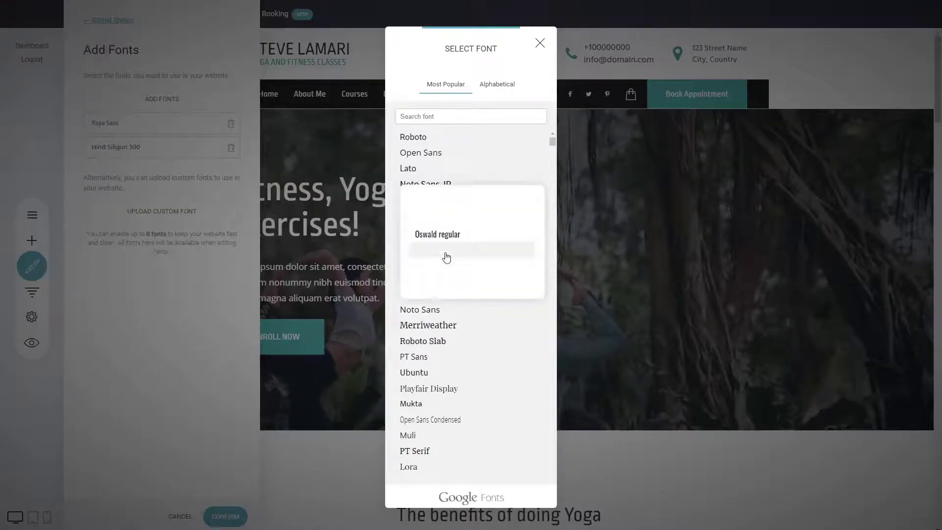
pyautogui.click(446, 233)
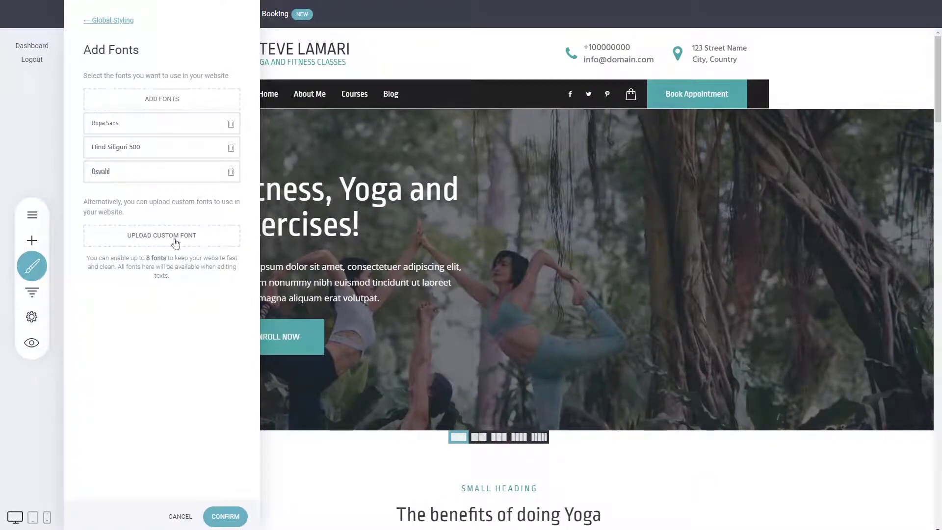
# - Open the custom font upload form, cancel it, and confirm the website's font list
pyautogui.click(155, 238)
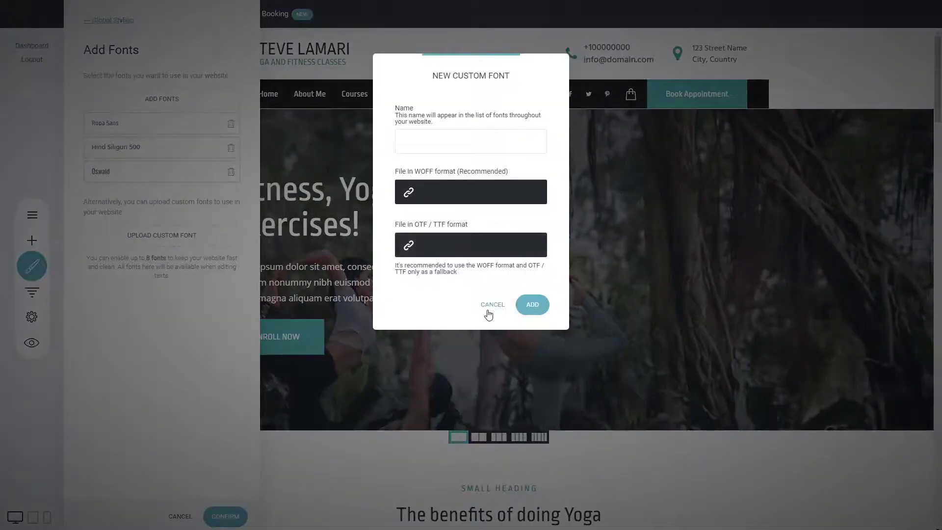
pyautogui.click(492, 305)
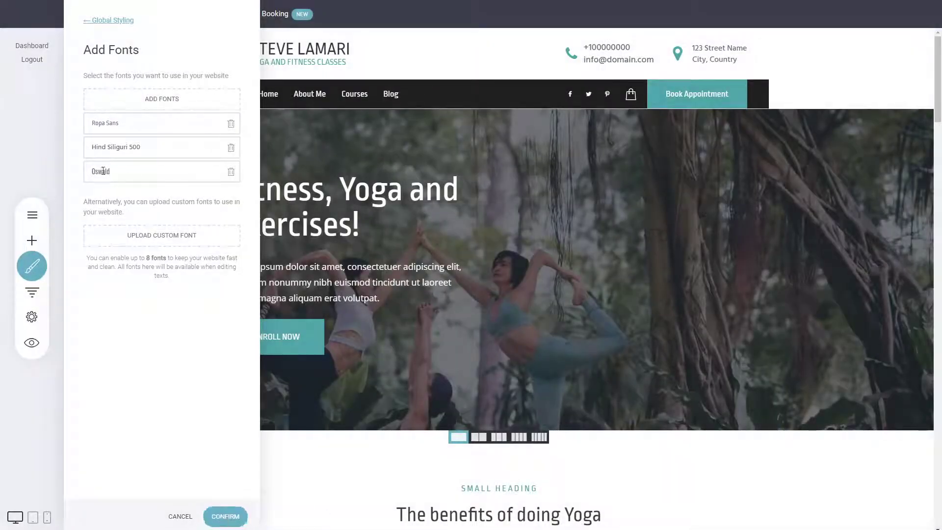
pyautogui.click(229, 520)
# - Change the font of the hero heading "Fitness, Yoga and Exercises!" to Oswald
pyautogui.doubleClick(305, 205)
pyautogui.click(304, 158)
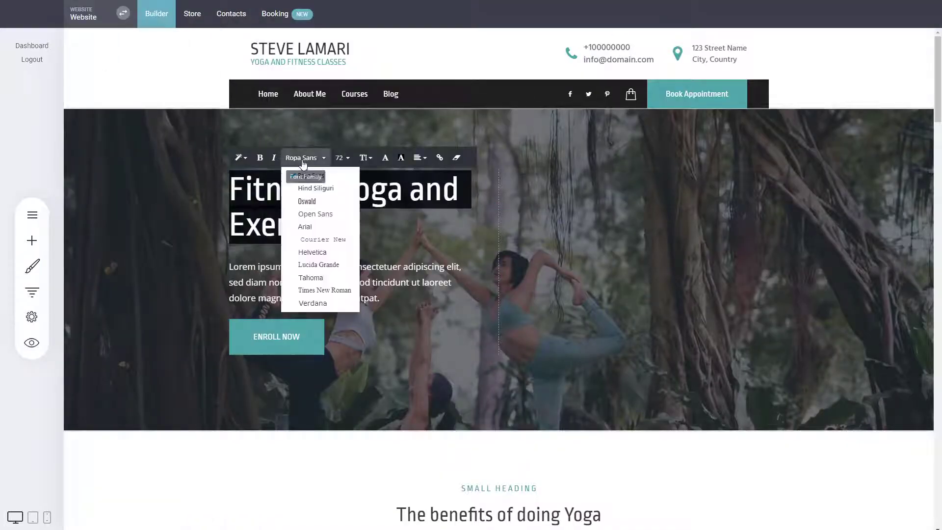
pyautogui.click(314, 199)
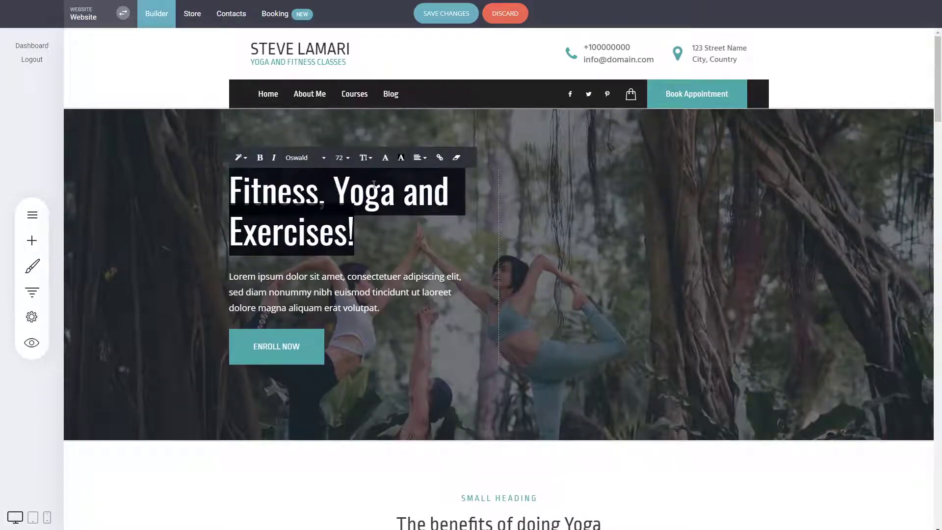
# - Clear the formatting of the hero heading and set its text colour to white
pyautogui.click(456, 158)
pyautogui.doubleClick(339, 205)
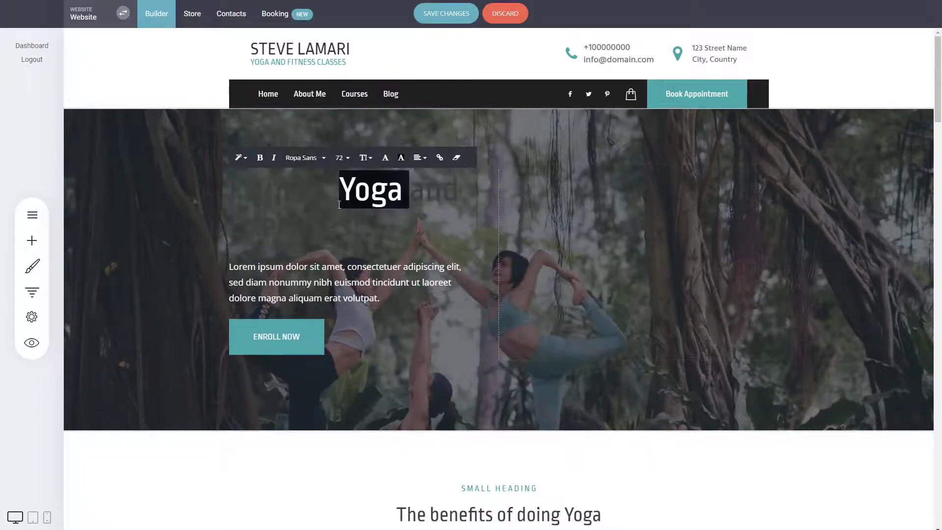
pyautogui.click(385, 157)
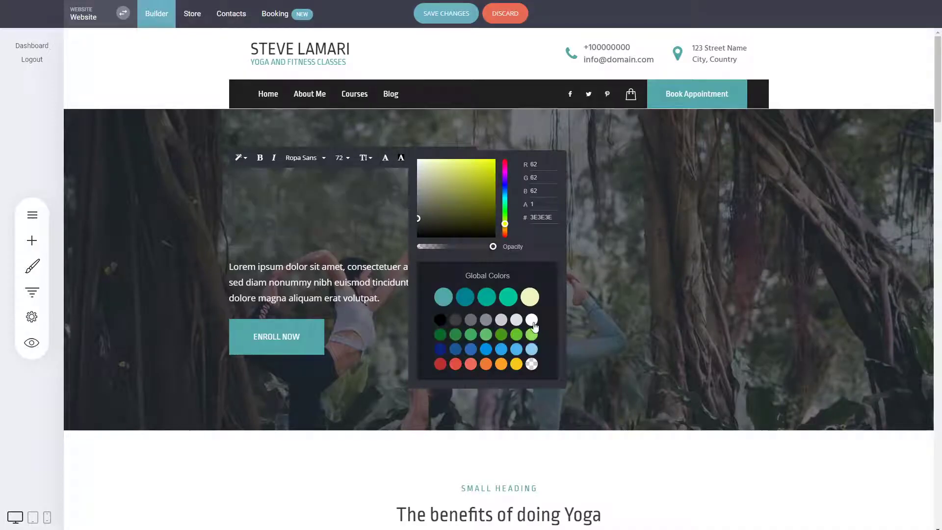
pyautogui.click(532, 321)
pyautogui.click(741, 256)
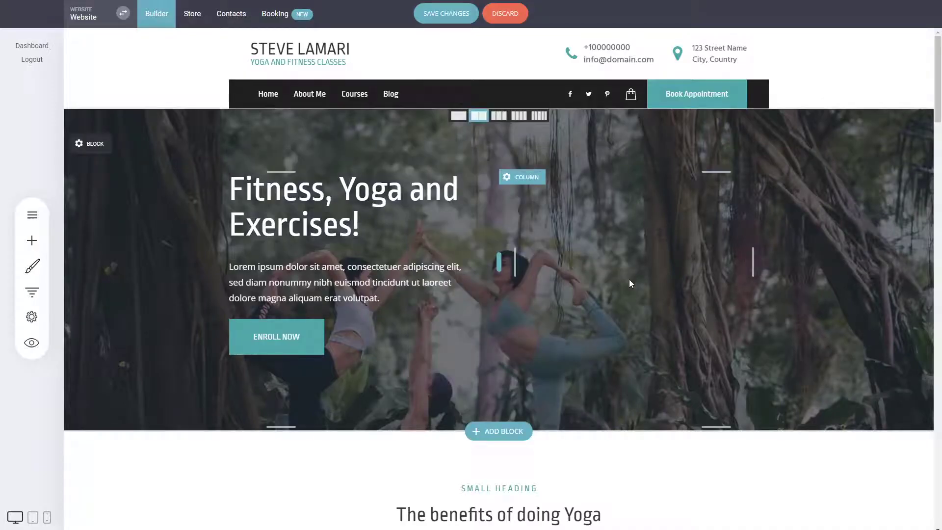
# - Set the Heading 1 and Heading 2 fonts to Oswald in the global text styling
pyautogui.click(42, 270)
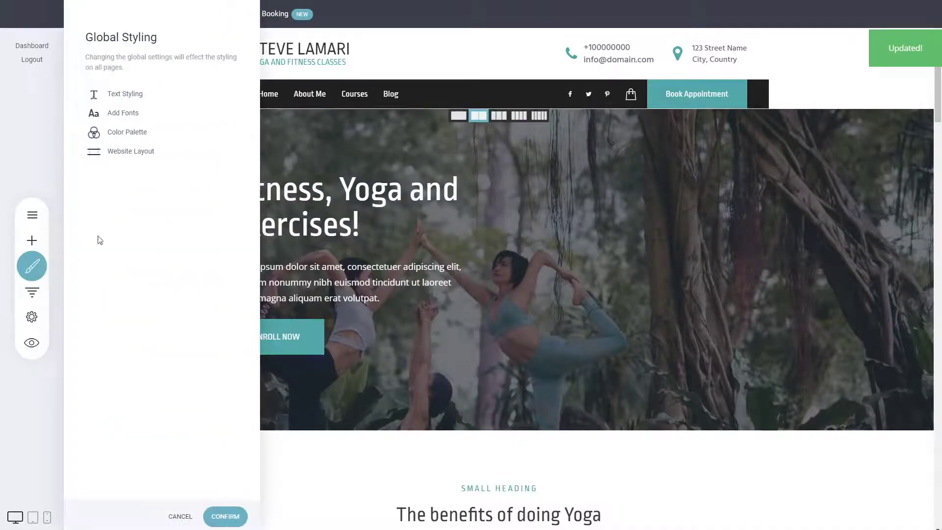
pyautogui.click(131, 95)
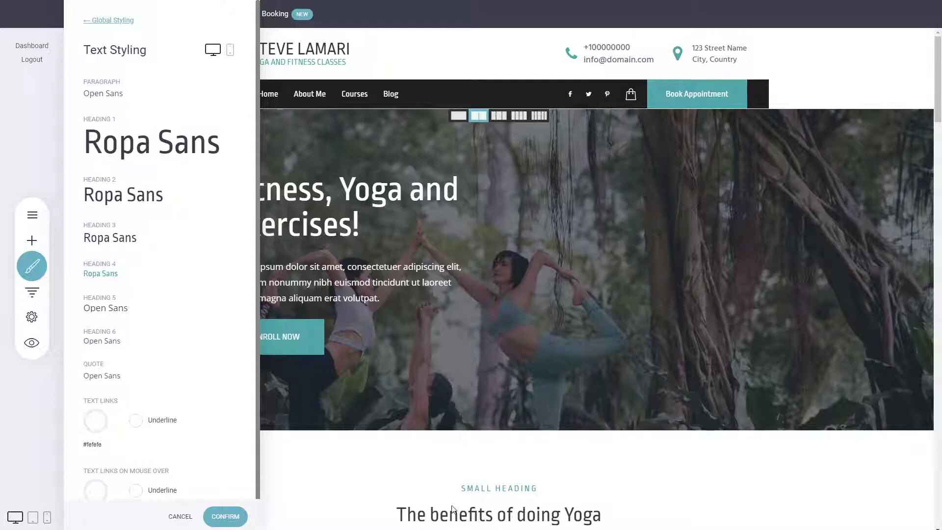
pyautogui.click(143, 149)
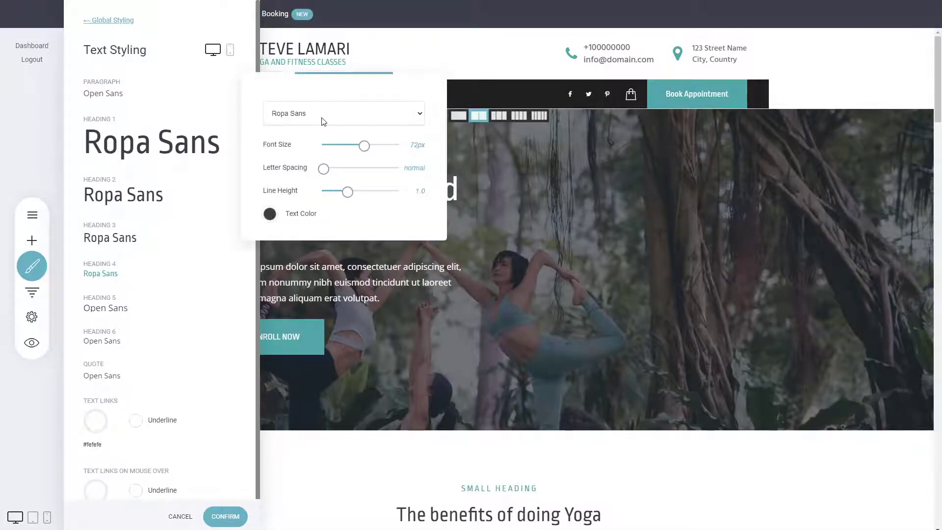
pyautogui.click(297, 154)
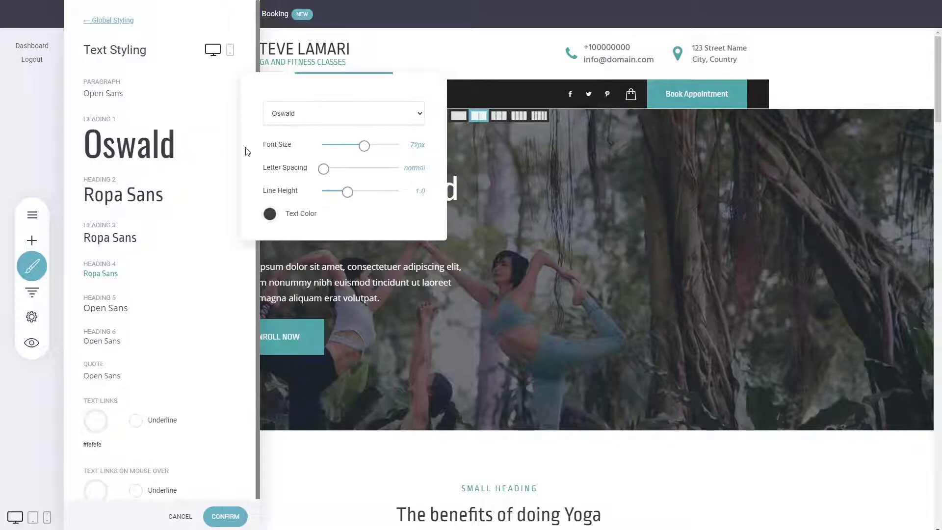
pyautogui.click(129, 192)
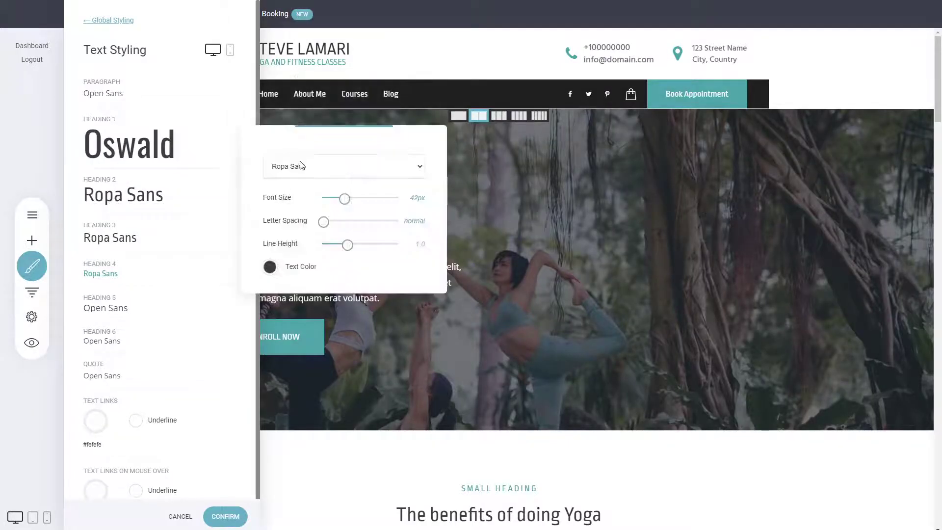
pyautogui.click(286, 204)
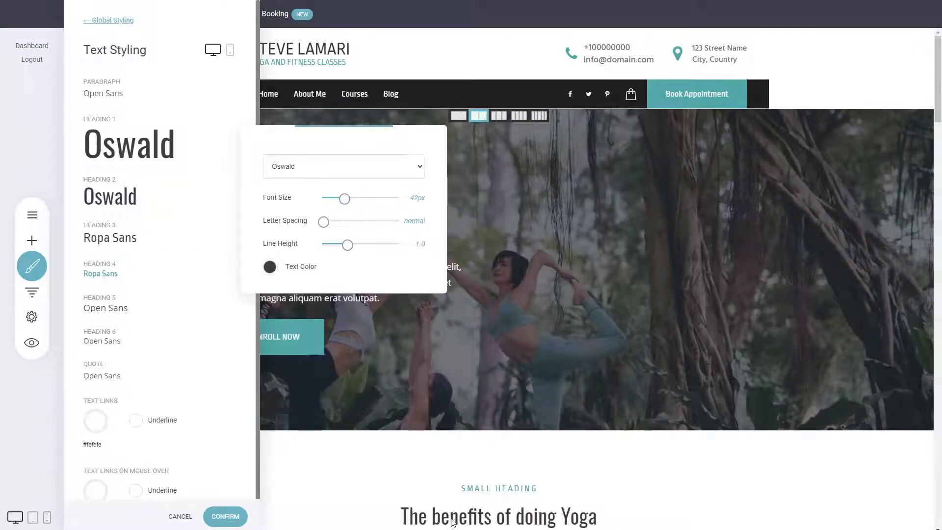
# - Set the global Heading 3 and Heading 4 fonts to Oswald
pyautogui.click(159, 232)
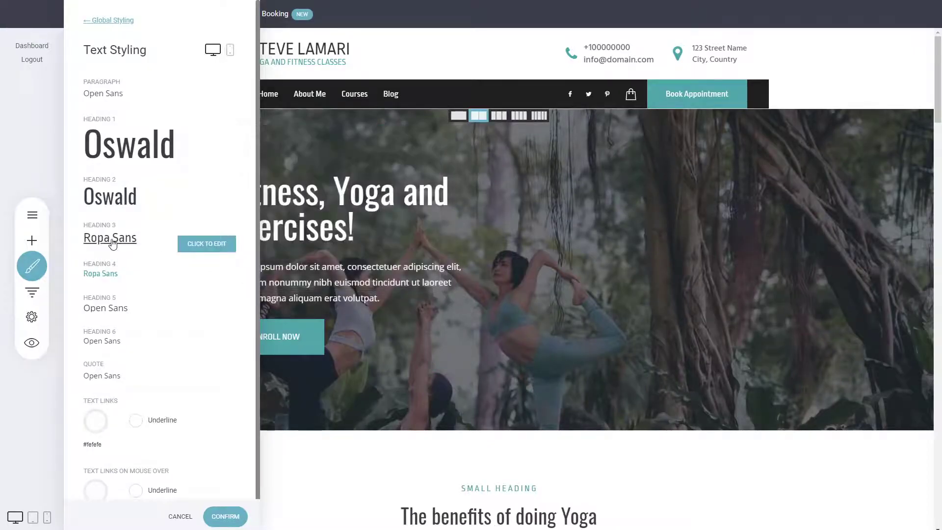
pyautogui.click(291, 240)
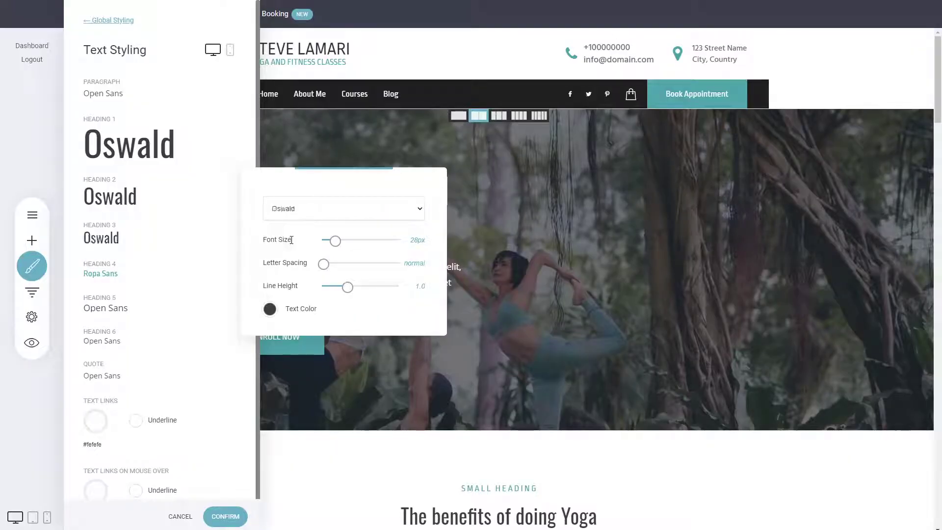
pyautogui.click(126, 274)
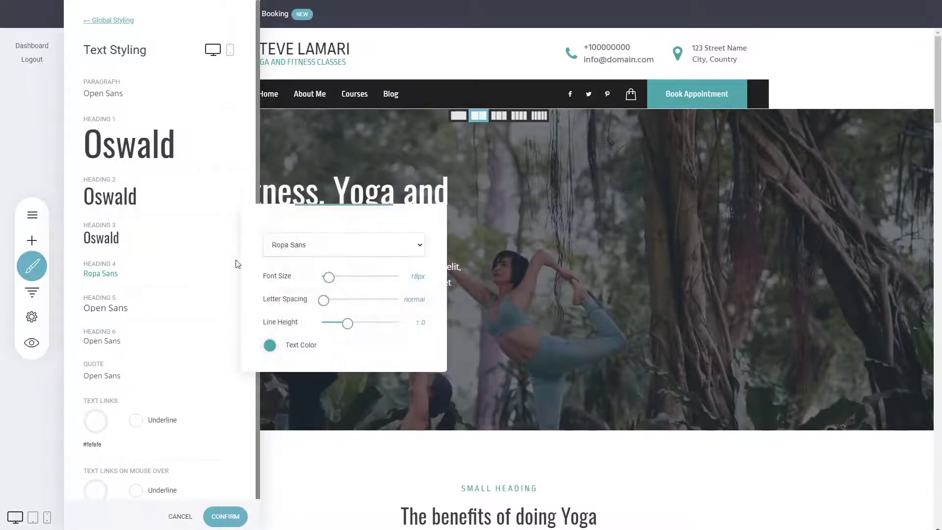
pyautogui.click(295, 281)
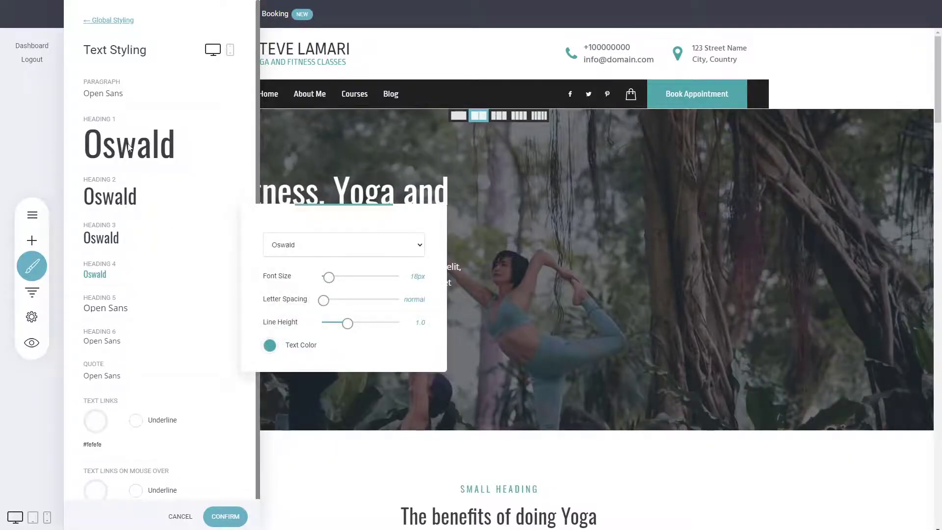
pyautogui.click(145, 151)
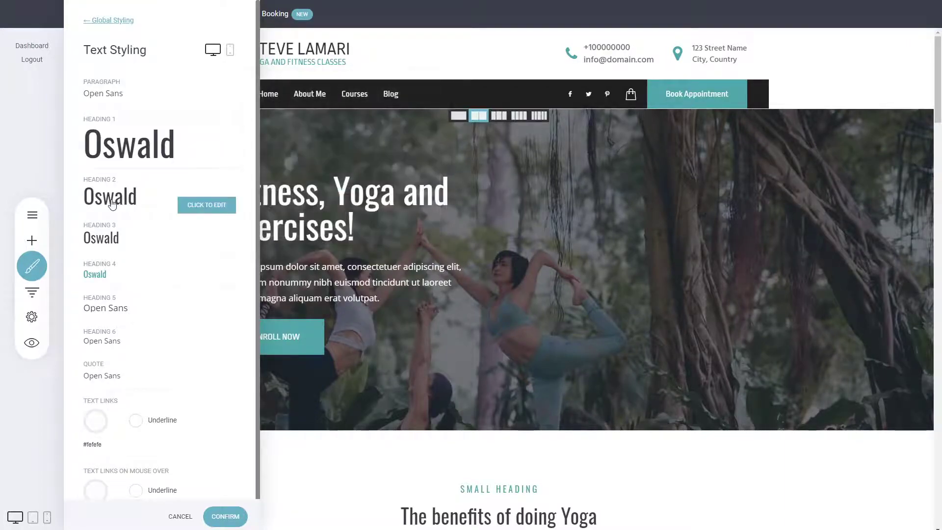
# - Set the letter spacing of Heading 2 to 2.9 and confirm the global text styling
pyautogui.click(164, 201)
pyautogui.moveTo(323, 221); pyautogui.dragTo(347, 227)
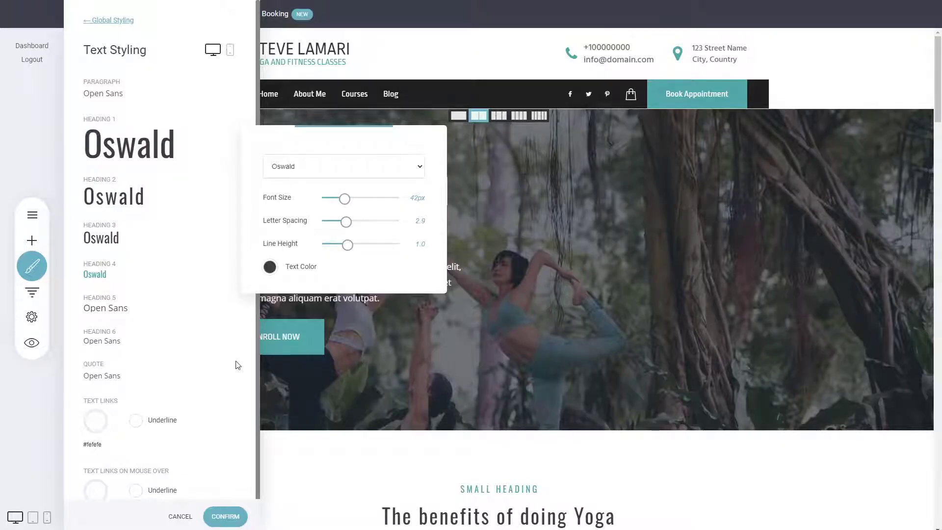
pyautogui.click(185, 232)
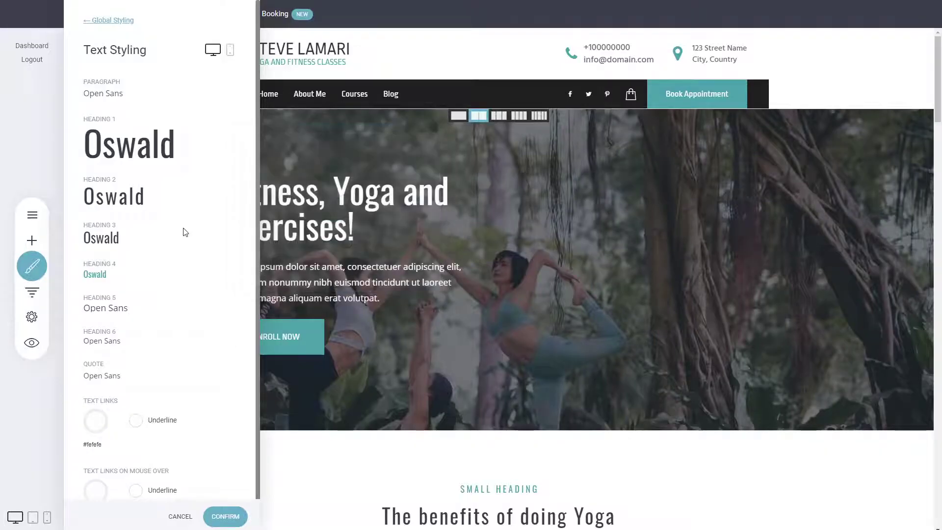
pyautogui.scroll(-1, 133, 188)
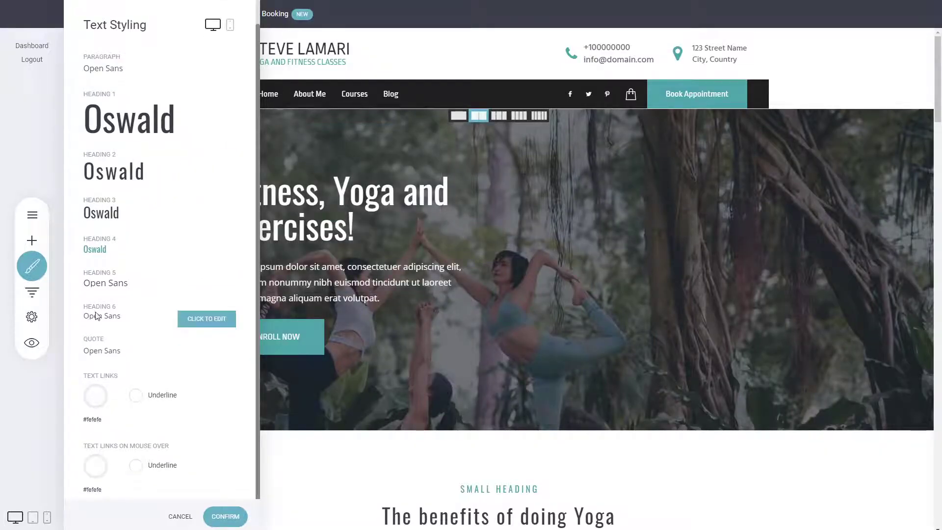
pyautogui.scroll(1, 117, 192)
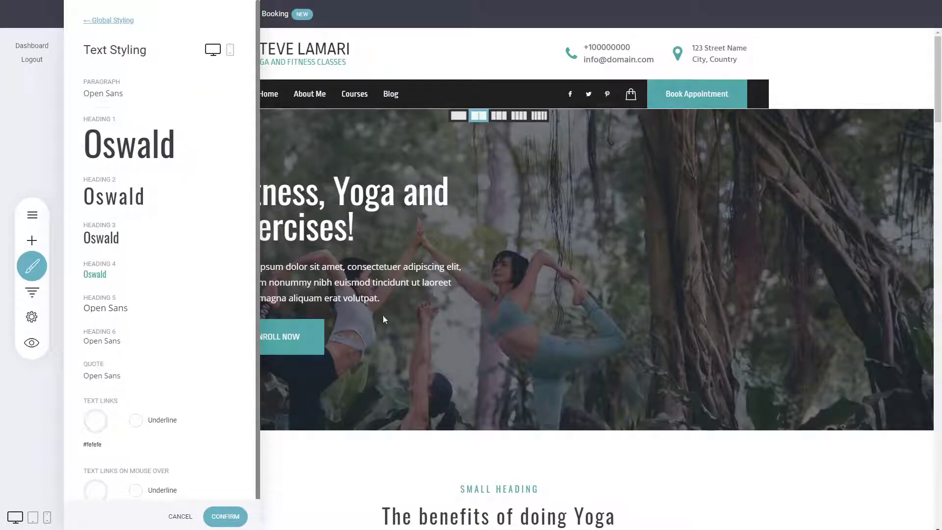
pyautogui.click(224, 516)
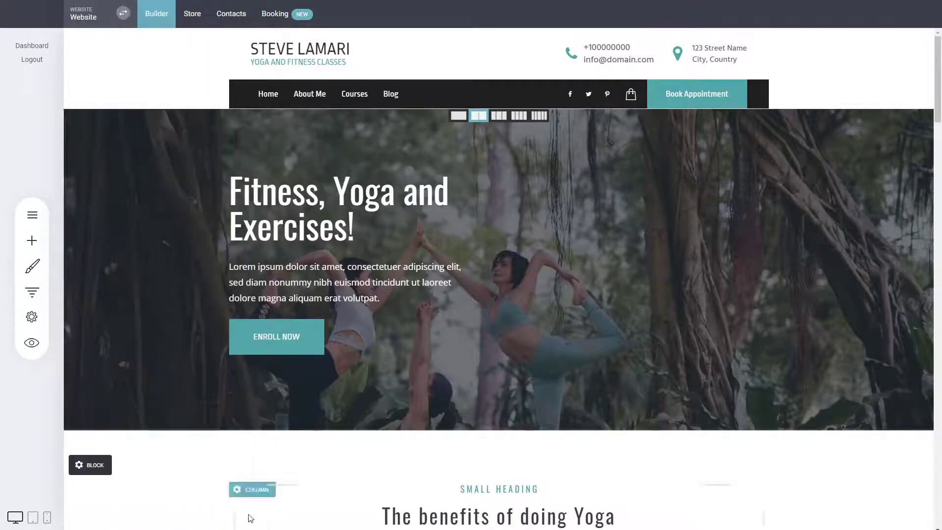
# - Change only the "Lorem ipsum dolor sit amet" heading beside the yoga photo to the Hind Siliguri font
pyautogui.scroll(-3, 486, 388)
pyautogui.scroll(-7, 486, 388)
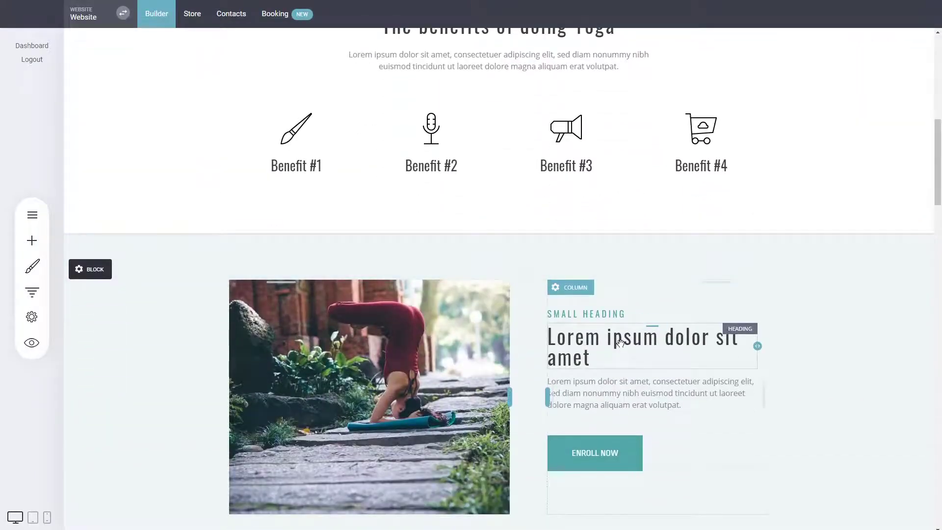
pyautogui.doubleClick(621, 344)
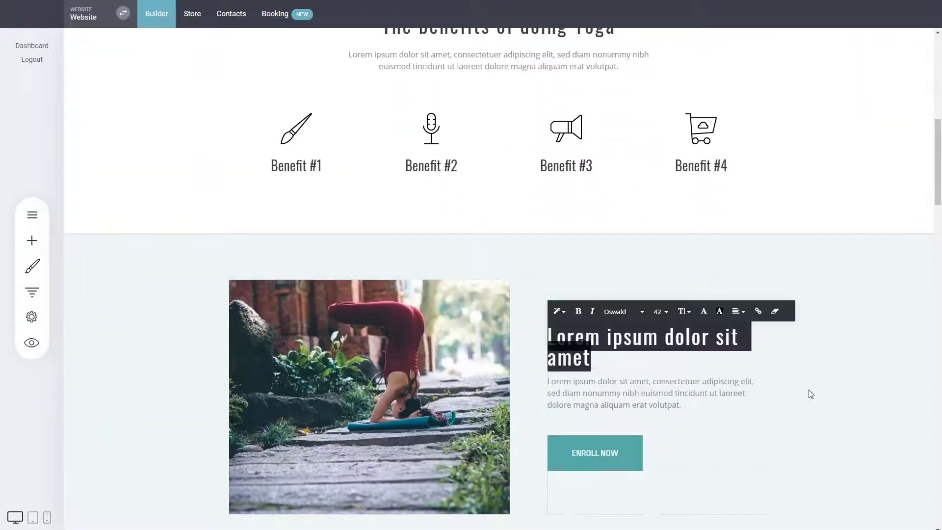
pyautogui.click(823, 380)
pyautogui.doubleClick(664, 344)
pyautogui.click(630, 314)
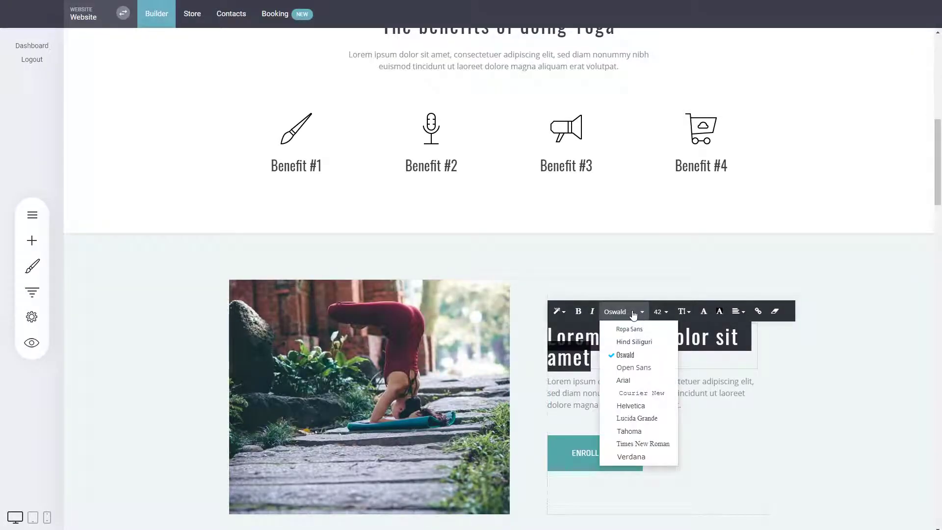
pyautogui.click(640, 342)
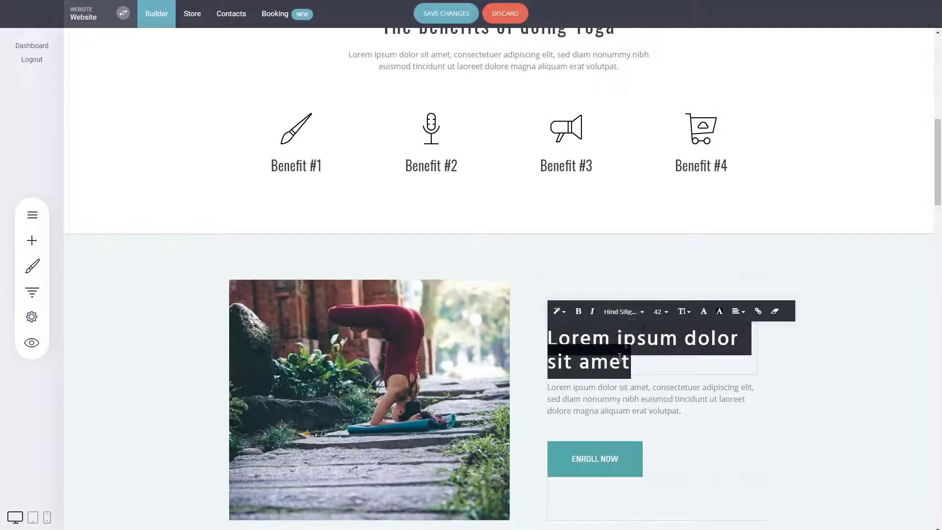
pyautogui.click(792, 366)
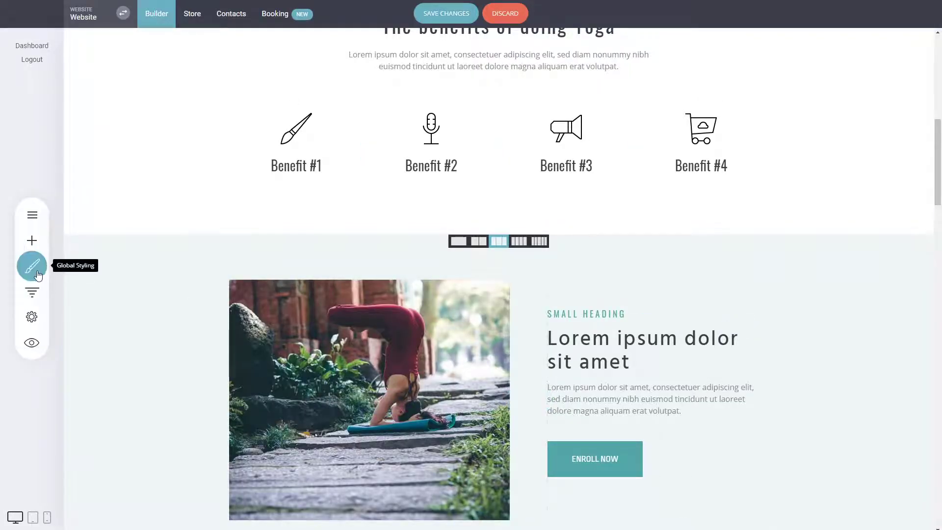
pyautogui.tripleClick(633, 349)
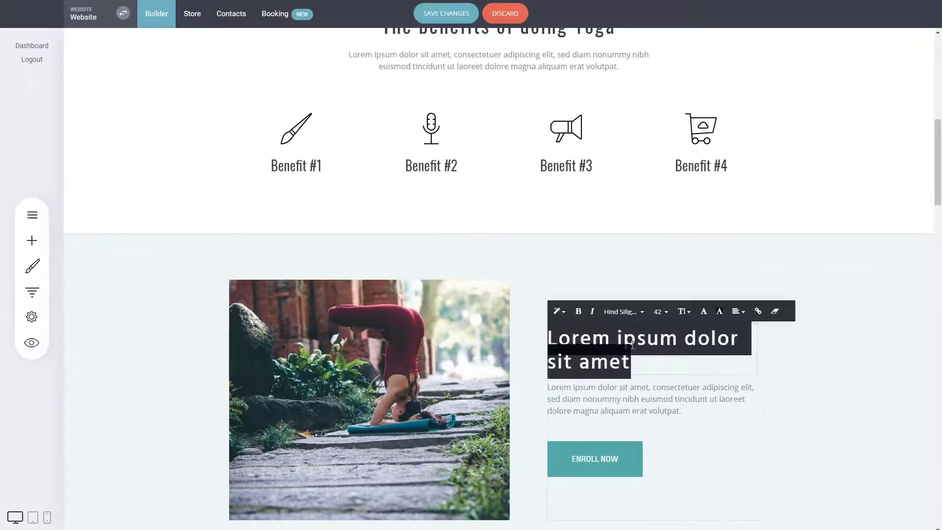
pyautogui.click(794, 369)
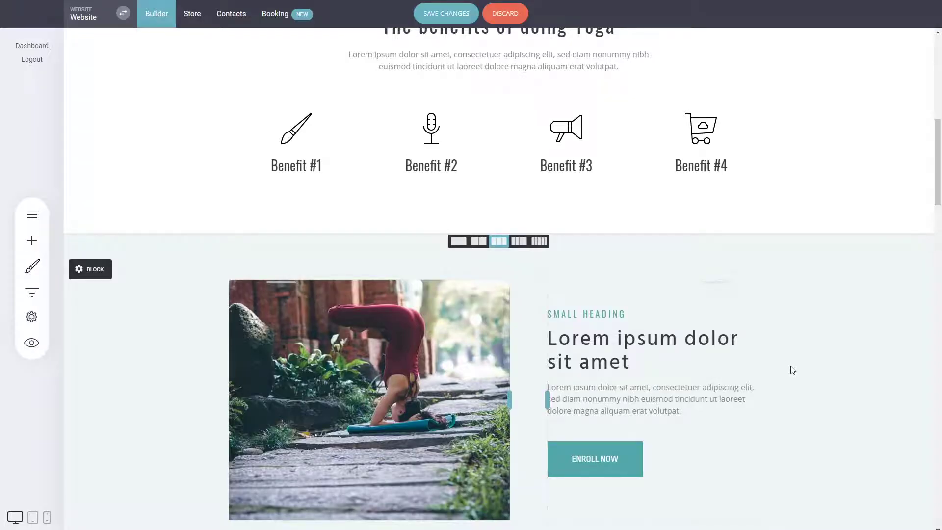
# - Clear the custom formatting of the "Lorem ipsum dolor sit amet" heading beside the yoga photo
pyautogui.scroll(-2, 794, 370)
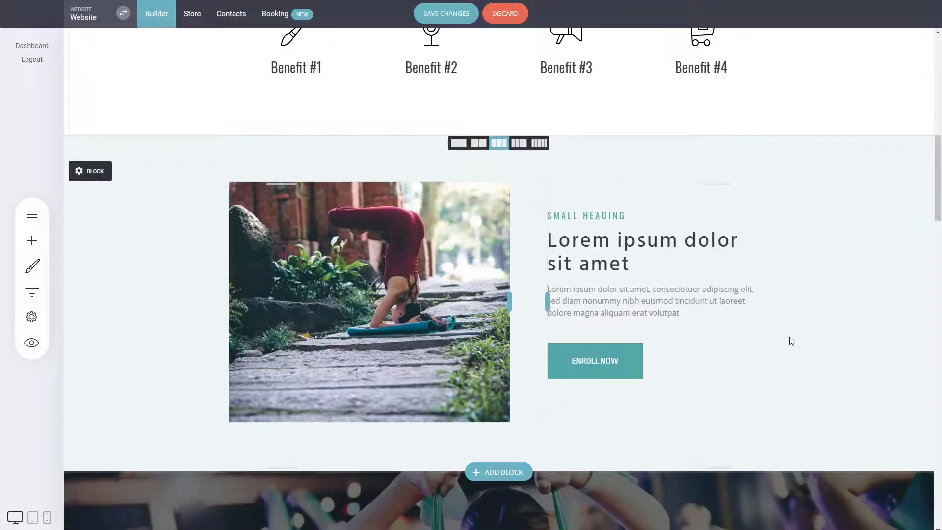
pyautogui.tripleClick(646, 249)
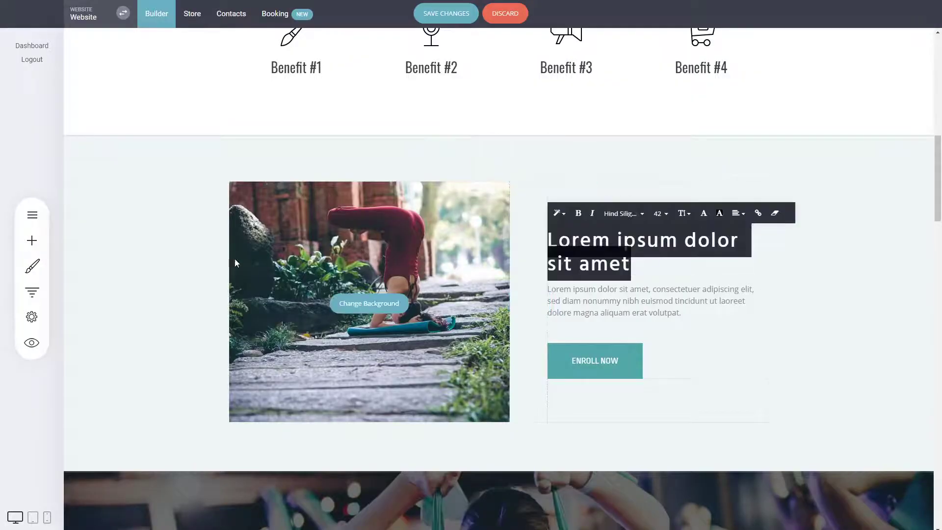
pyautogui.click(774, 215)
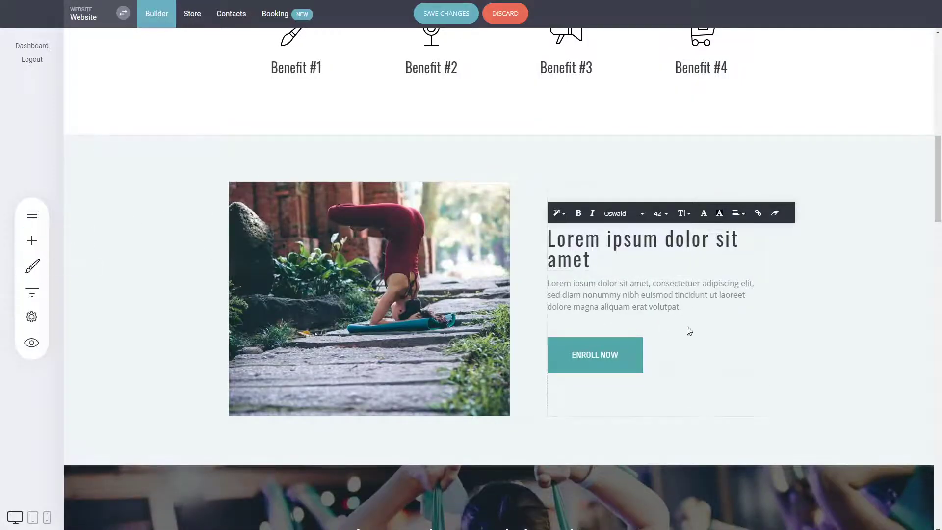
# - Add a heading widget above the small heading beside the yoga photo and give it the Header 3 style
pyautogui.click(32, 240)
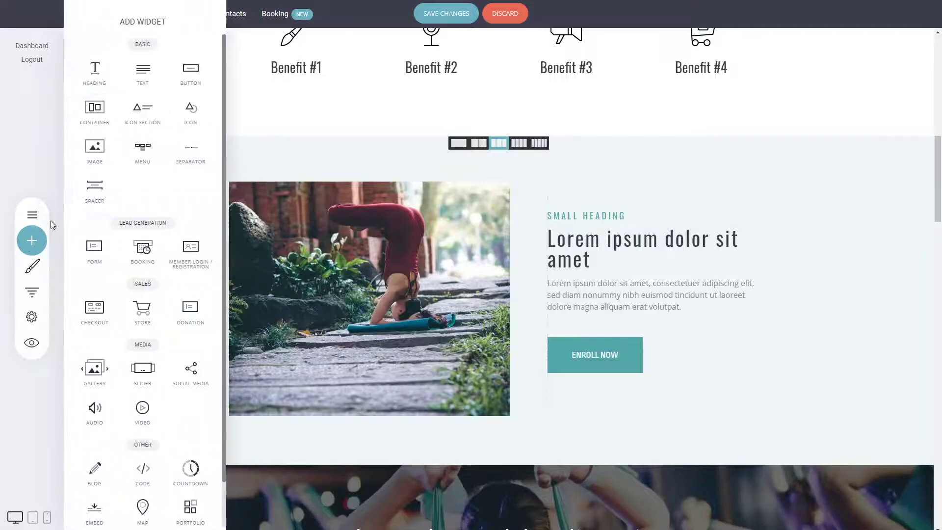
pyautogui.moveTo(111, 74); pyautogui.dragTo(631, 199)
pyautogui.click(590, 200)
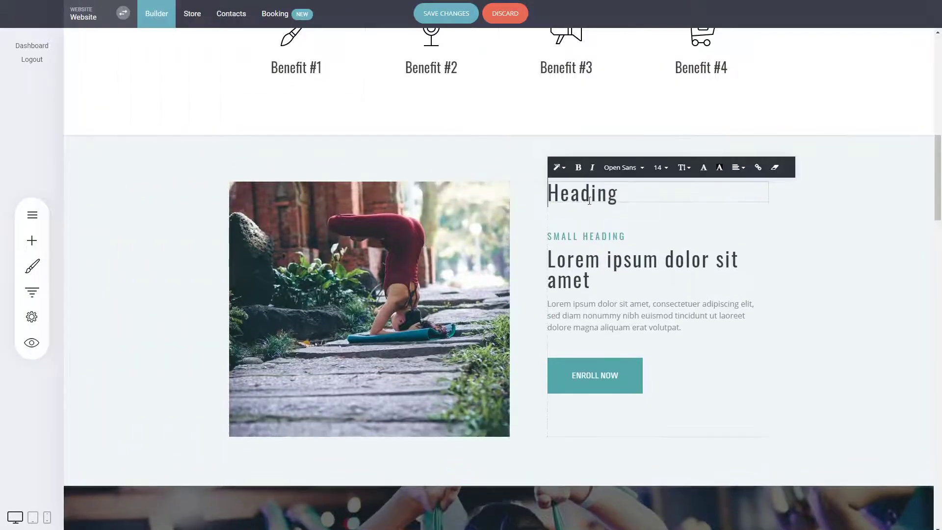
pyautogui.doubleClick(564, 192)
pyautogui.click(558, 167)
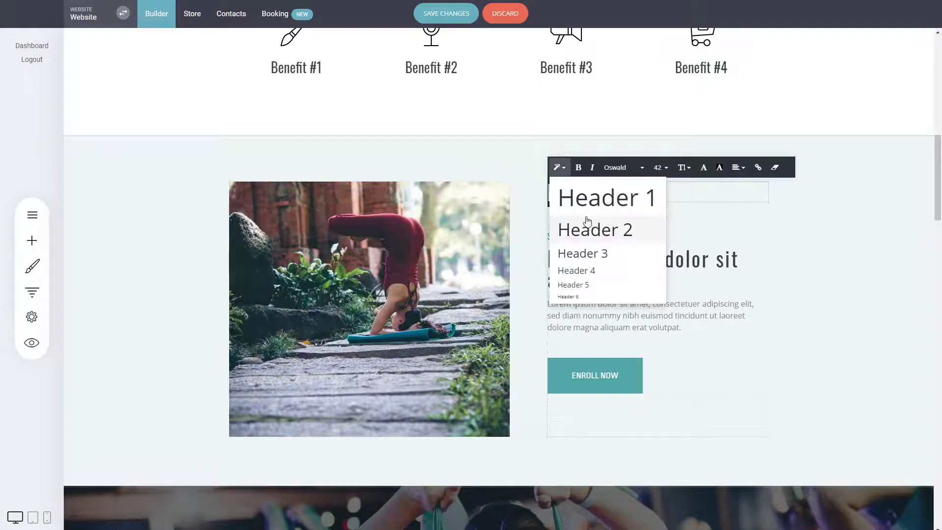
pyautogui.click(594, 253)
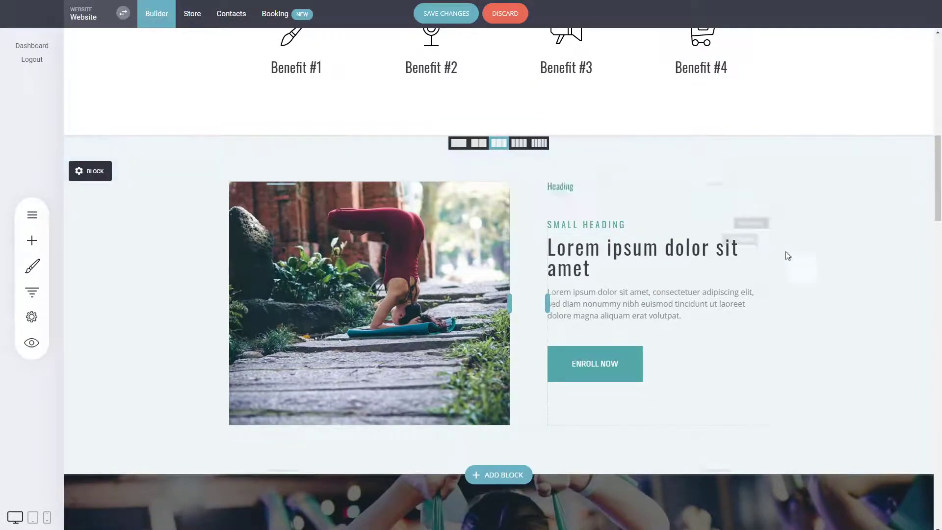
# - Increase the spacing above the newly added heading and delete that heading widget
pyautogui.moveTo(681, 181); pyautogui.dragTo(682, 210)
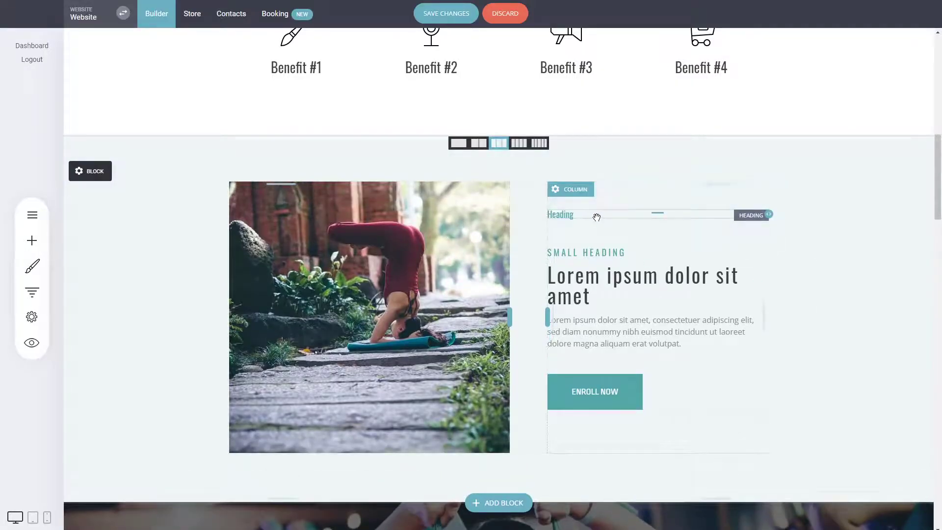
pyautogui.moveTo(594, 217)
pyautogui.click(638, 196)
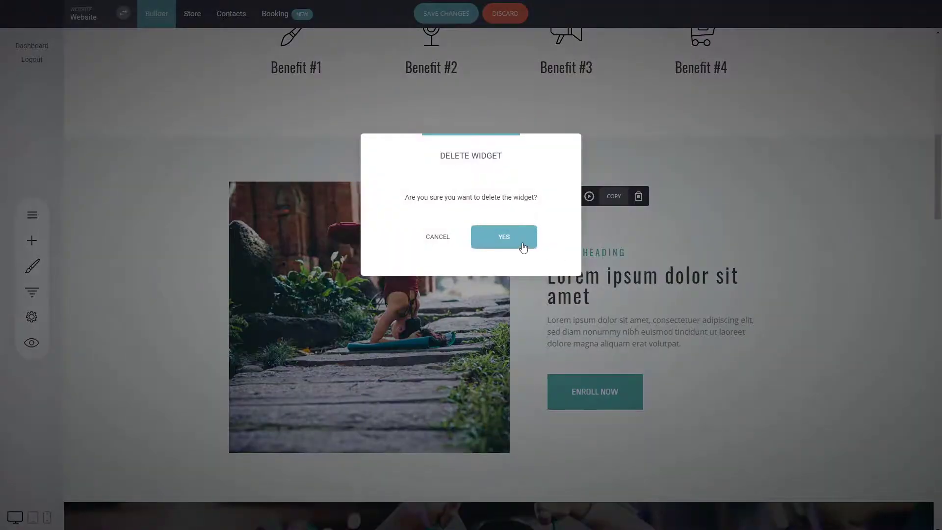
pyautogui.click(505, 236)
# - Save the website changes and review the headings throughout the page
pyautogui.click(461, 15)
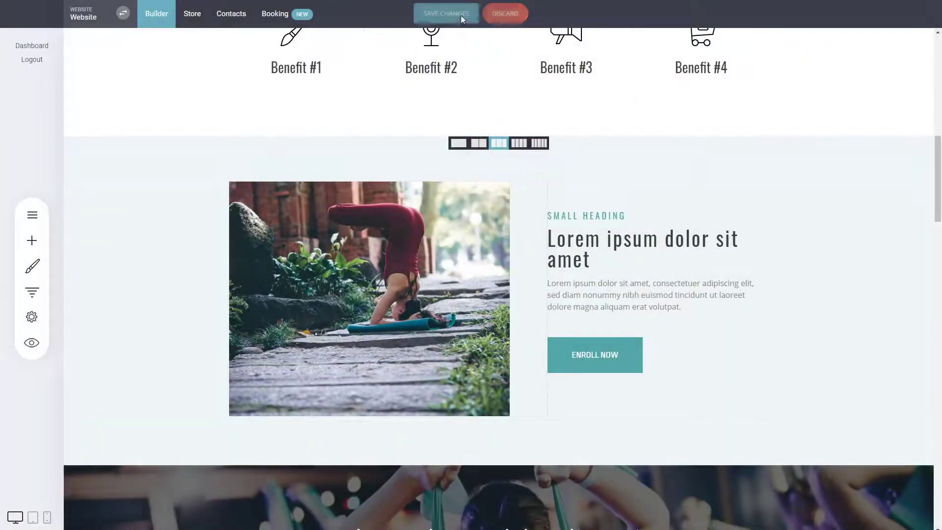
pyautogui.scroll(-3, 466, 349)
pyautogui.scroll(-9, 466, 349)
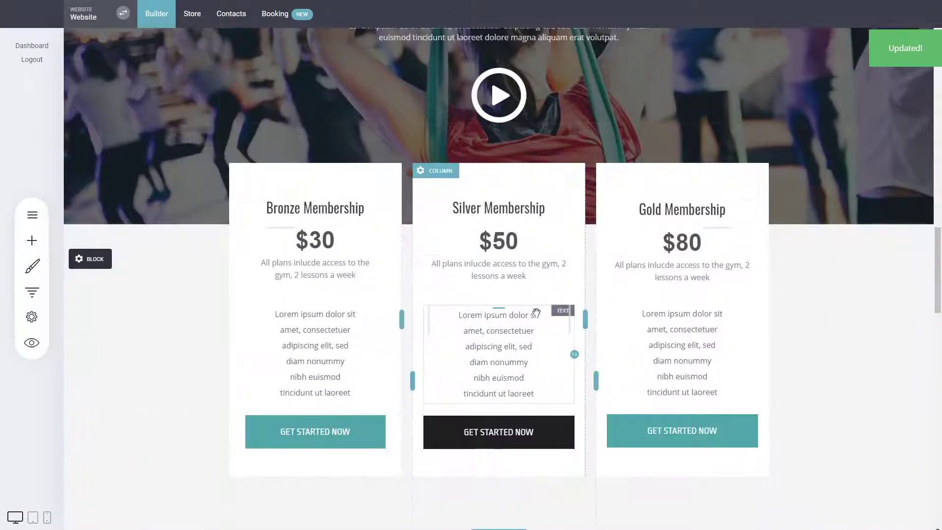
pyautogui.scroll(-5, 514, 304)
pyautogui.scroll(-8, 514, 305)
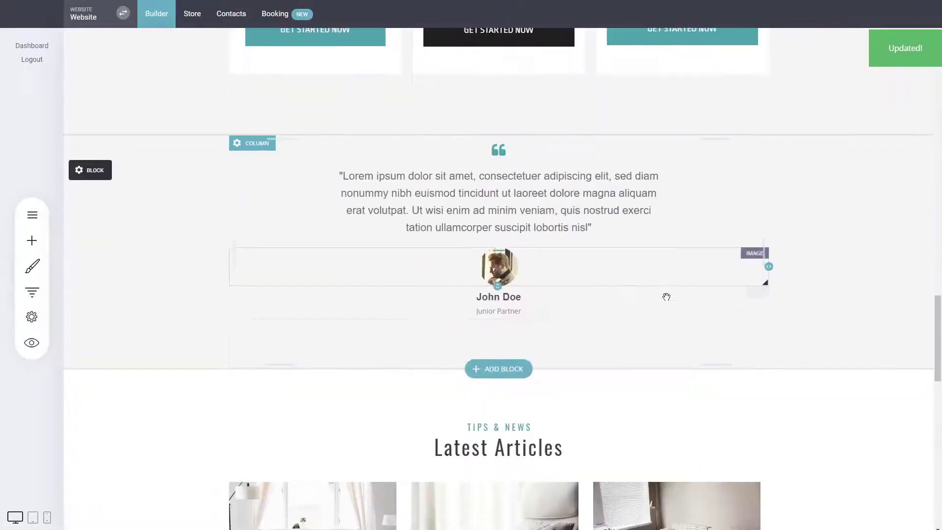
pyautogui.scroll(6, 700, 389)
pyautogui.scroll(19, 700, 389)
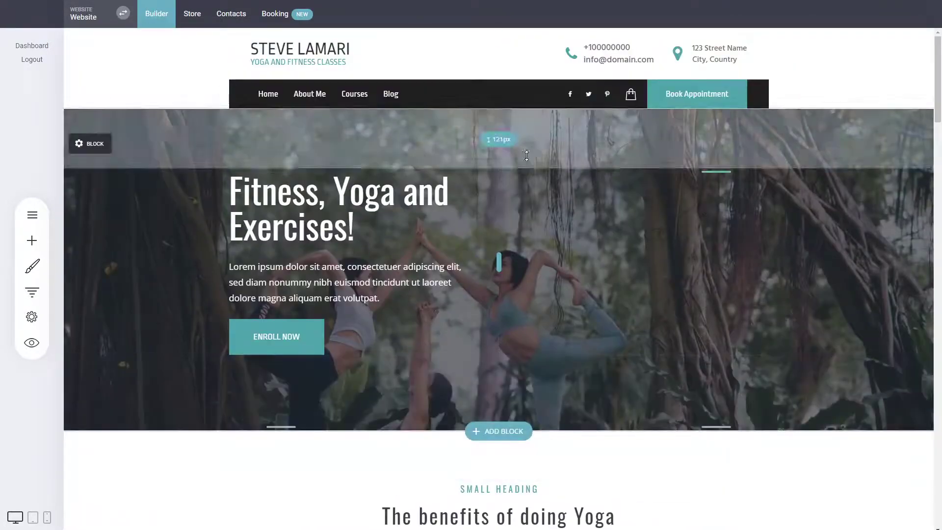
# - Set the primary color of the global color palette to orange #FBA026 and confirm the palette
pyautogui.click(31, 265)
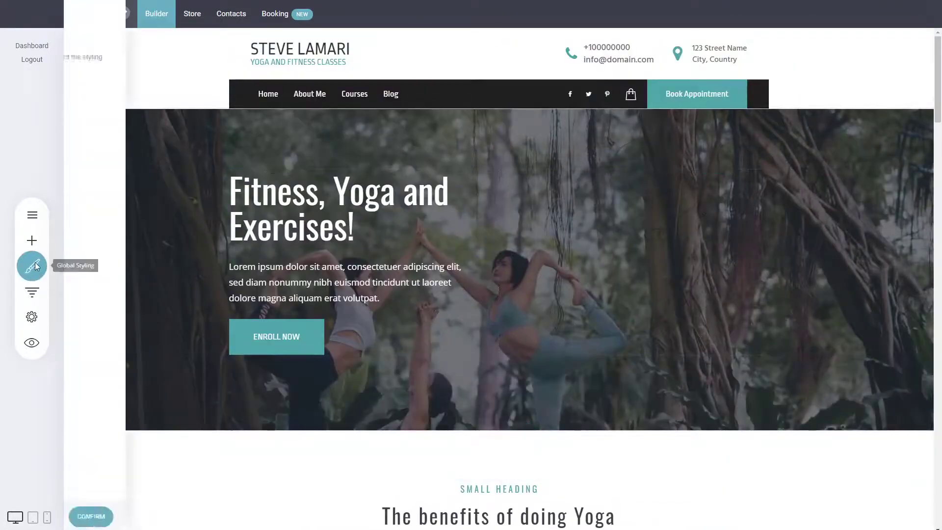
pyautogui.click(134, 131)
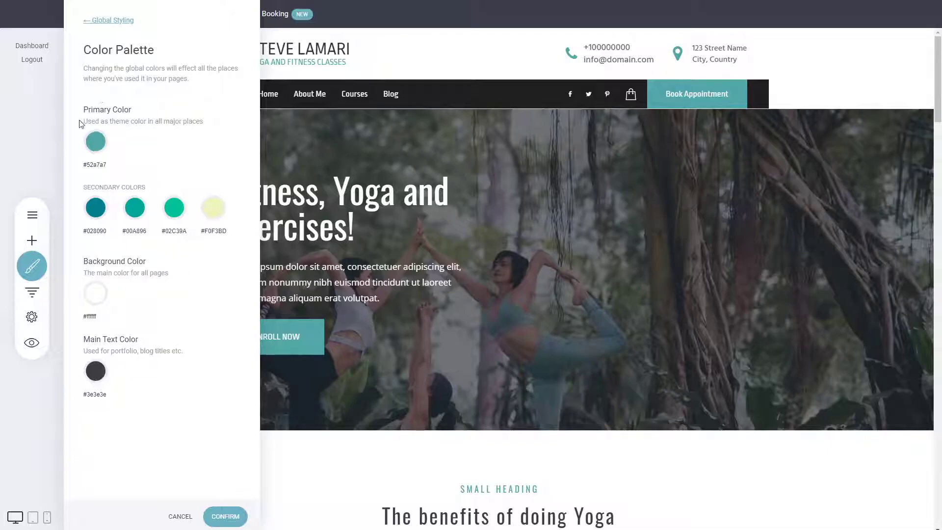
pyautogui.click(96, 142)
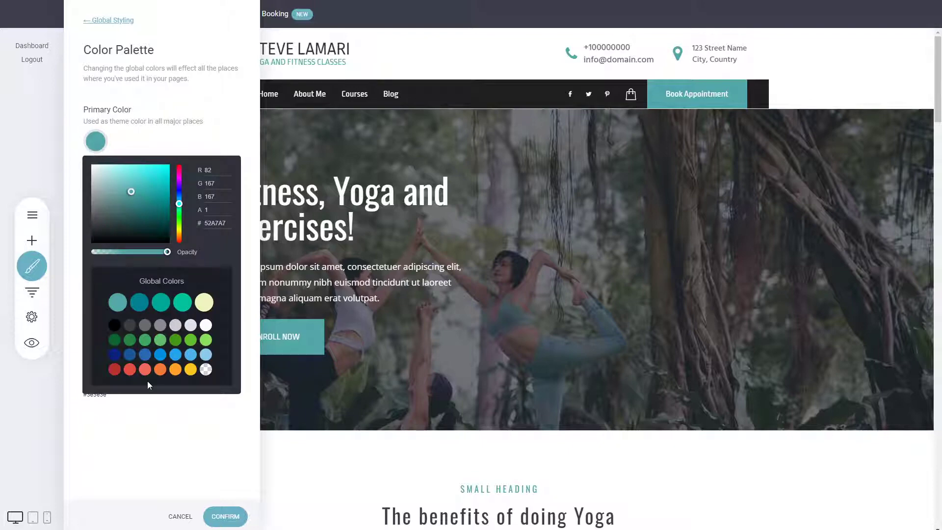
pyautogui.click(178, 375)
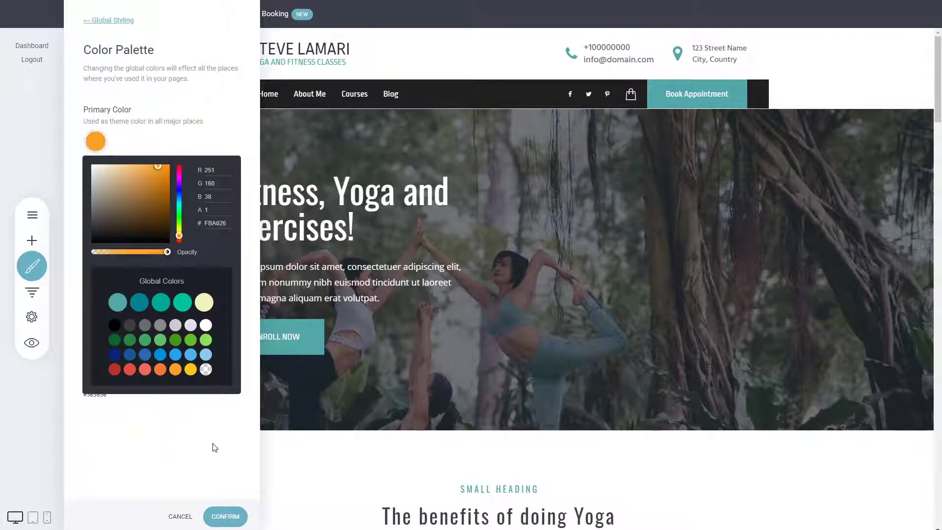
pyautogui.click(179, 473)
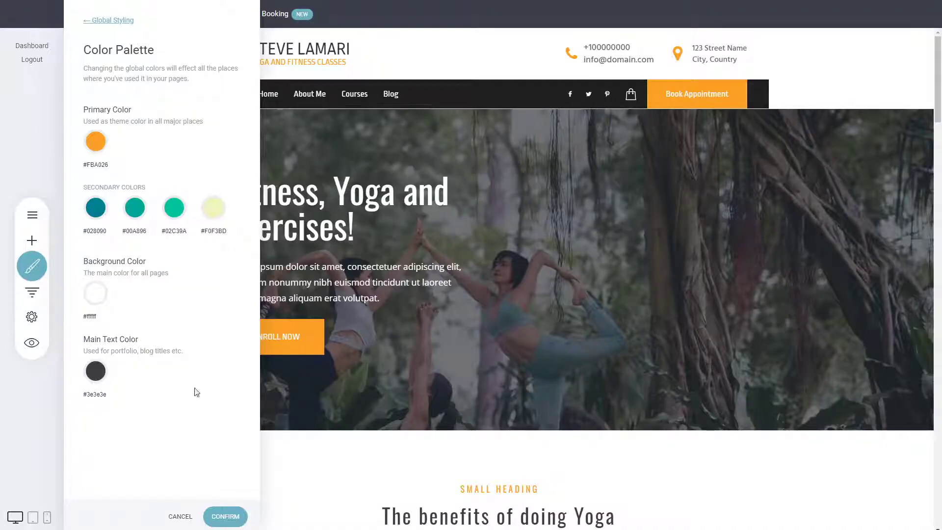
pyautogui.click(225, 516)
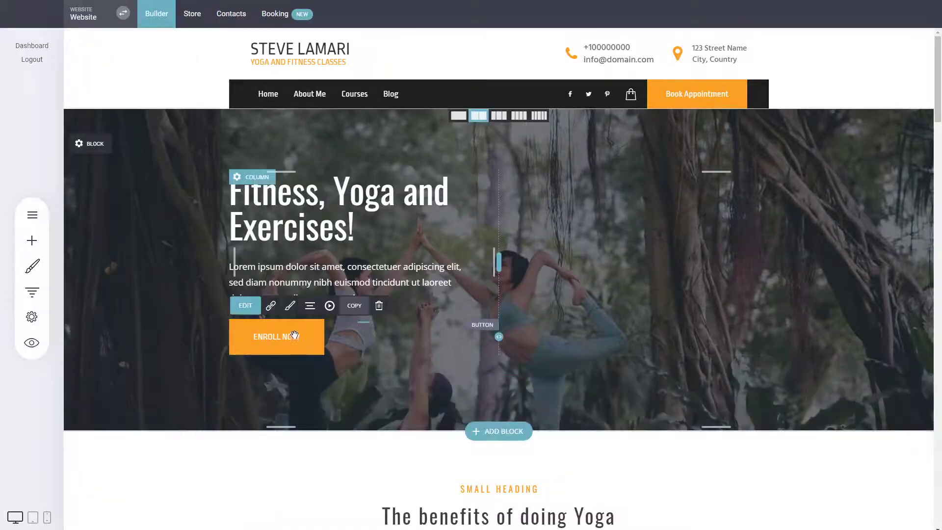
# - Examine the button color and the global colors in the styling of the hero's "Enroll Now" button
pyautogui.click(290, 308)
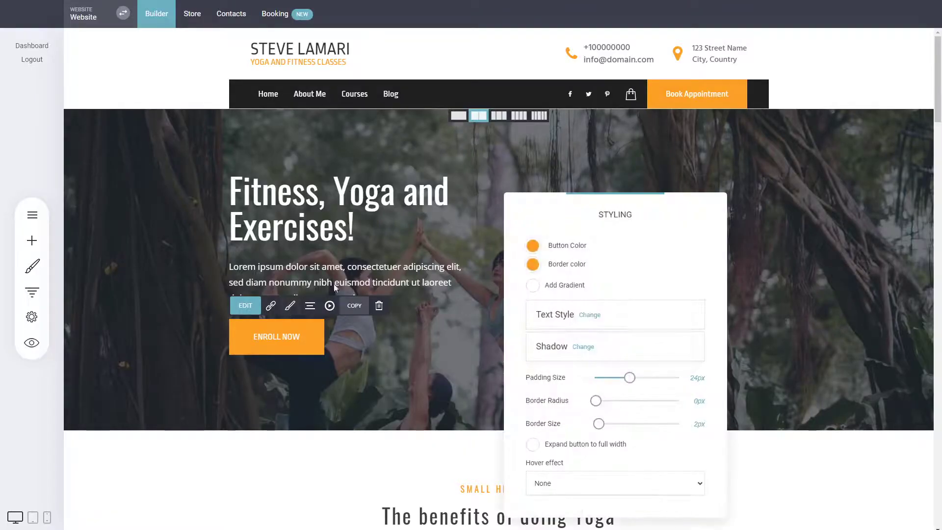
pyautogui.click(533, 246)
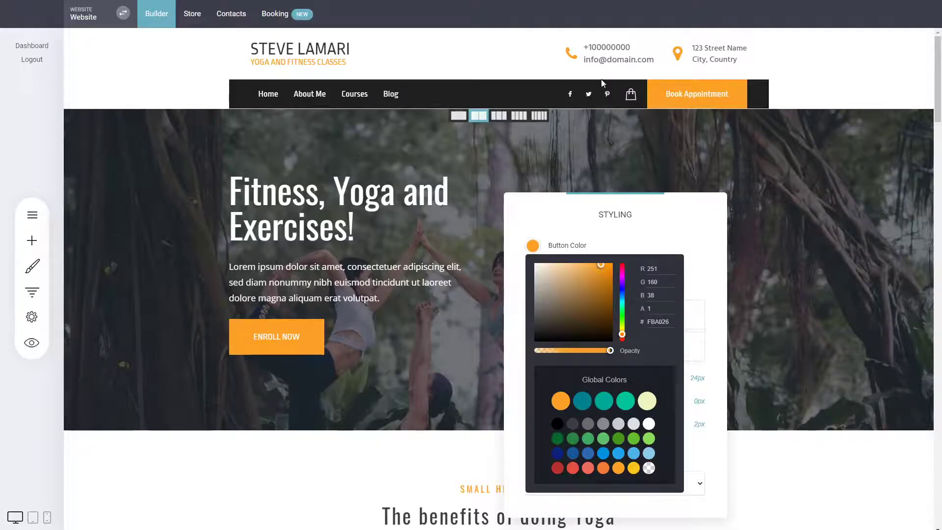
pyautogui.click(405, 258)
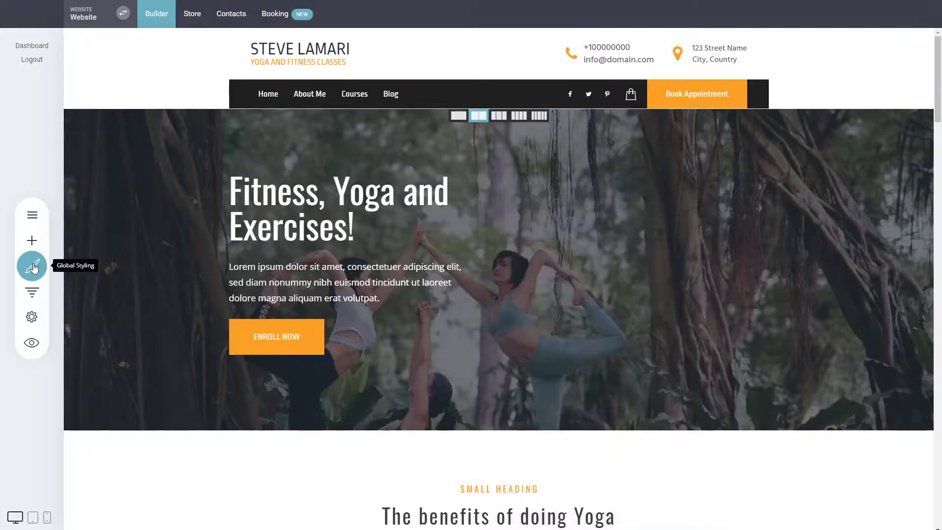
# - Try website grid widths of 1400 px and 800 px, and settle on 1180 px in the global layout settings
pyautogui.click(33, 267)
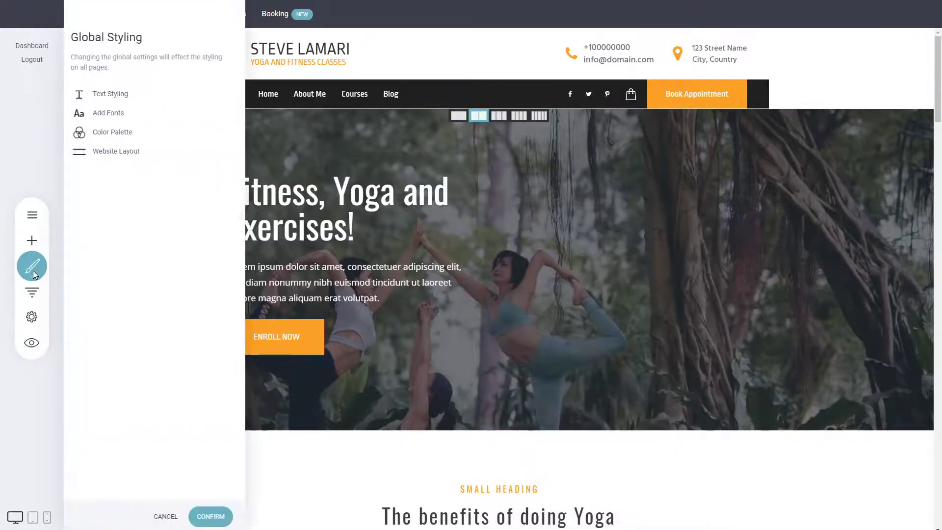
pyautogui.click(131, 134)
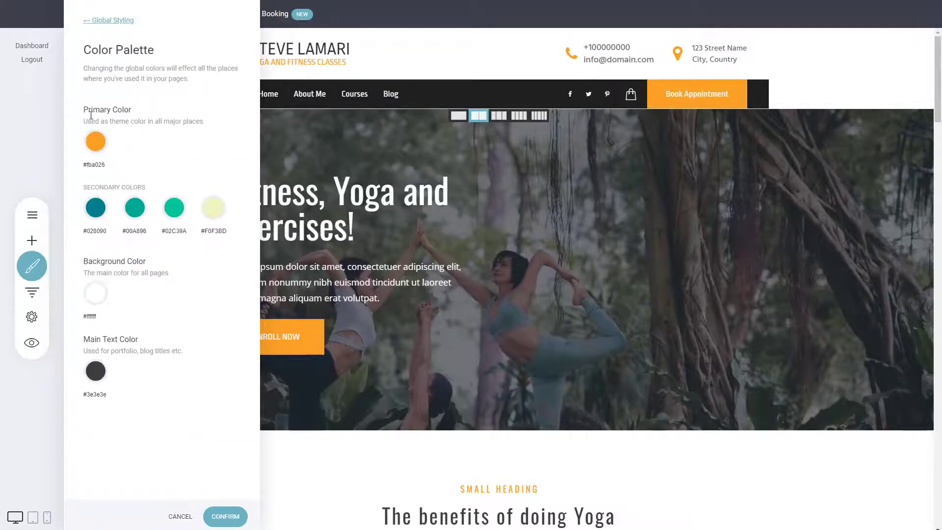
pyautogui.click(121, 22)
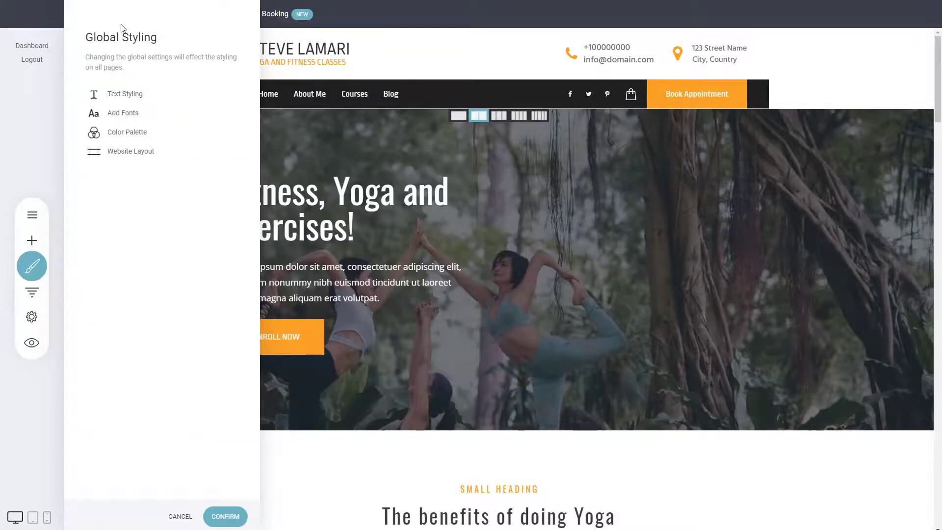
pyautogui.click(141, 155)
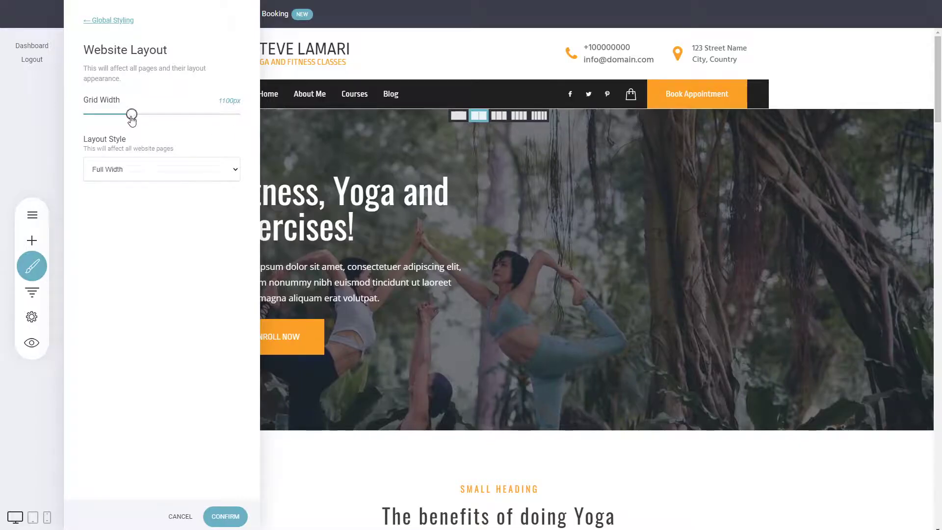
pyautogui.moveTo(132, 120); pyautogui.dragTo(178, 119)
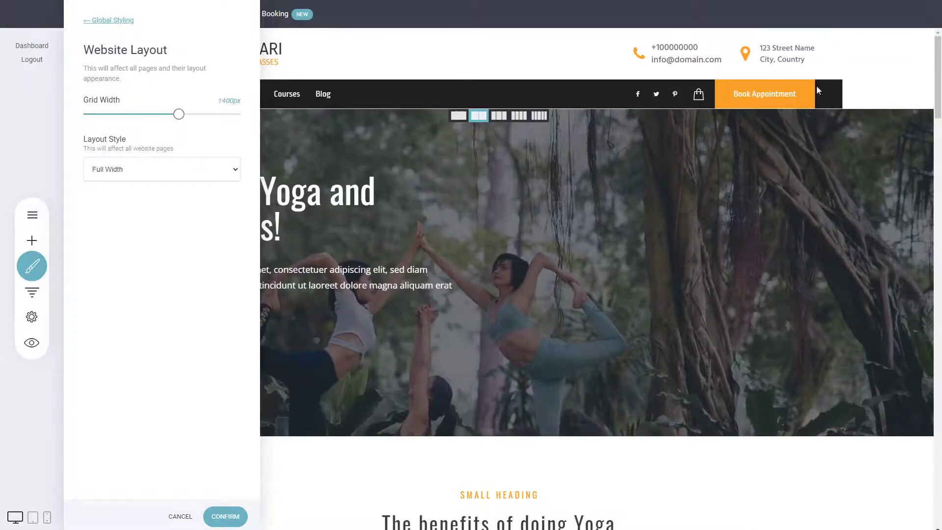
pyautogui.moveTo(178, 114); pyautogui.dragTo(87, 120)
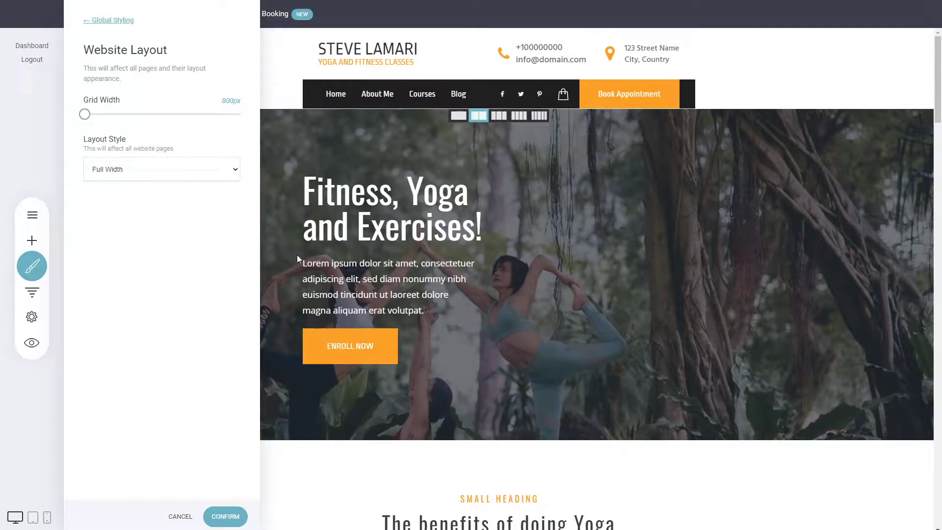
pyautogui.moveTo(84, 113); pyautogui.dragTo(145, 114)
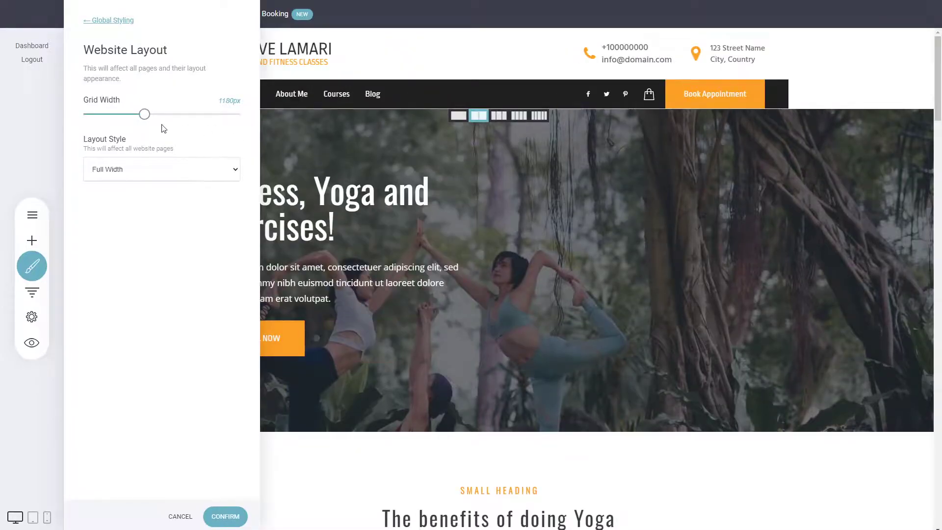
pyautogui.moveTo(145, 116)
pyautogui.mouseDown()
pyautogui.moveTo(133, 118)
pyautogui.moveTo(162, 125)
pyautogui.moveTo(144, 123)
pyautogui.mouseUp()
# - Switch the website's layout style to Boxed and confirm the layout
pyautogui.click(187, 196)
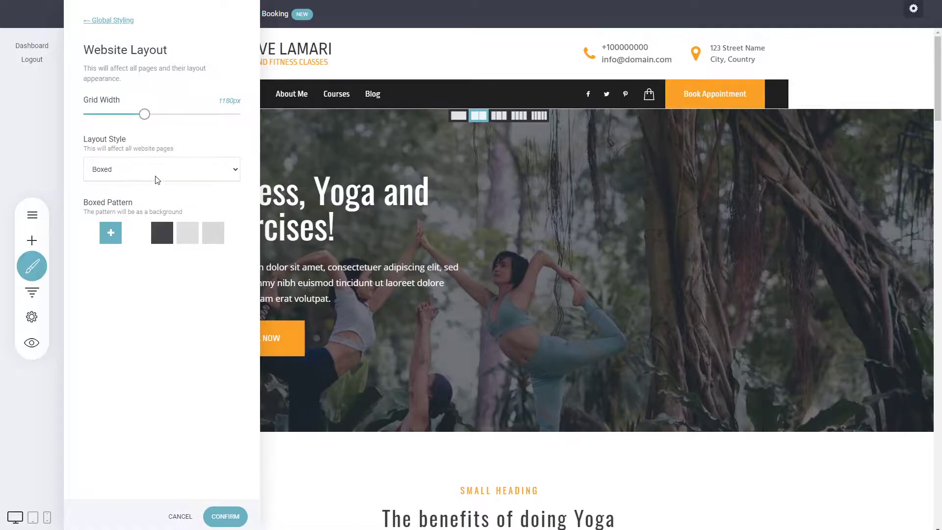
pyautogui.click(142, 238)
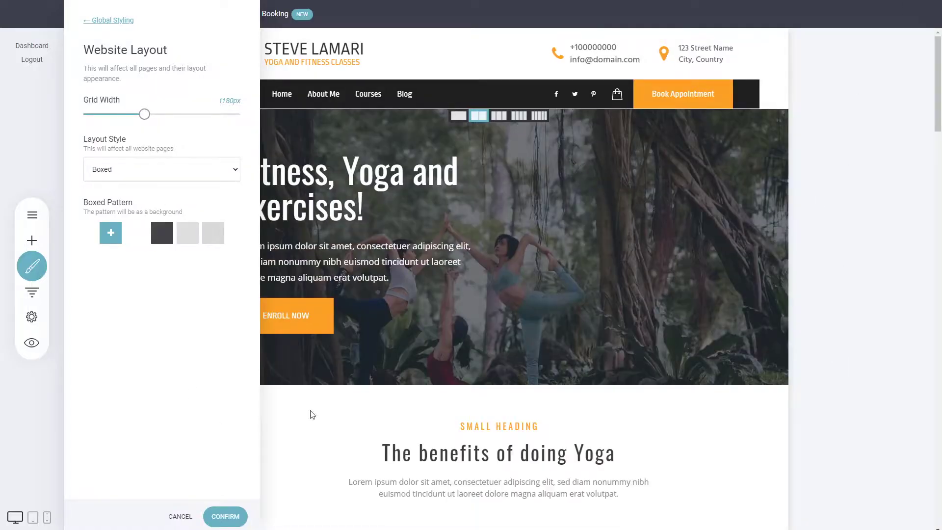
pyautogui.click(242, 511)
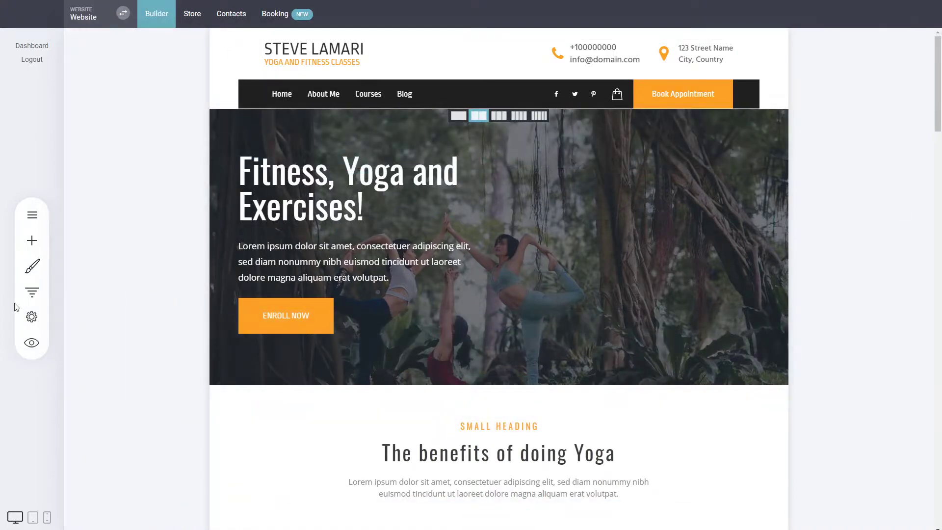
# - Set the website's layout style to Full Width in the global layout settings and confirm
pyautogui.click(32, 266)
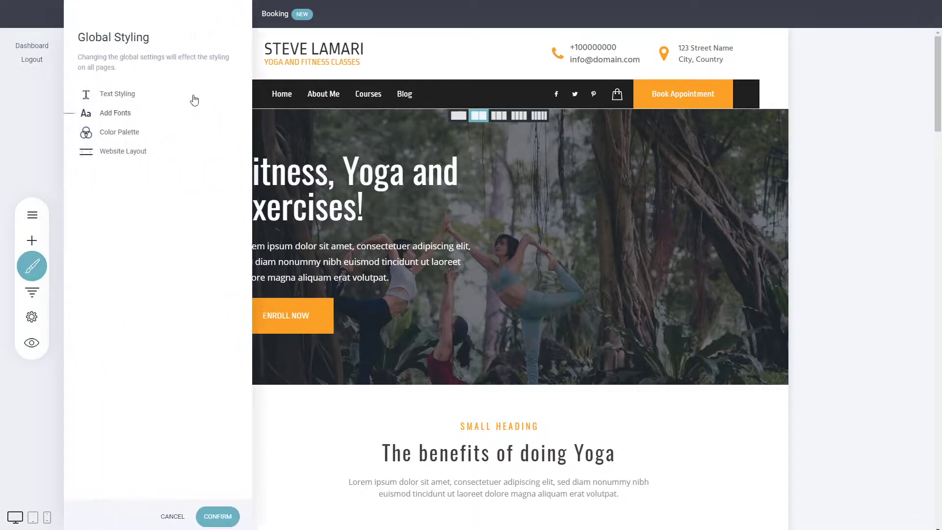
pyautogui.click(122, 132)
pyautogui.click(117, 21)
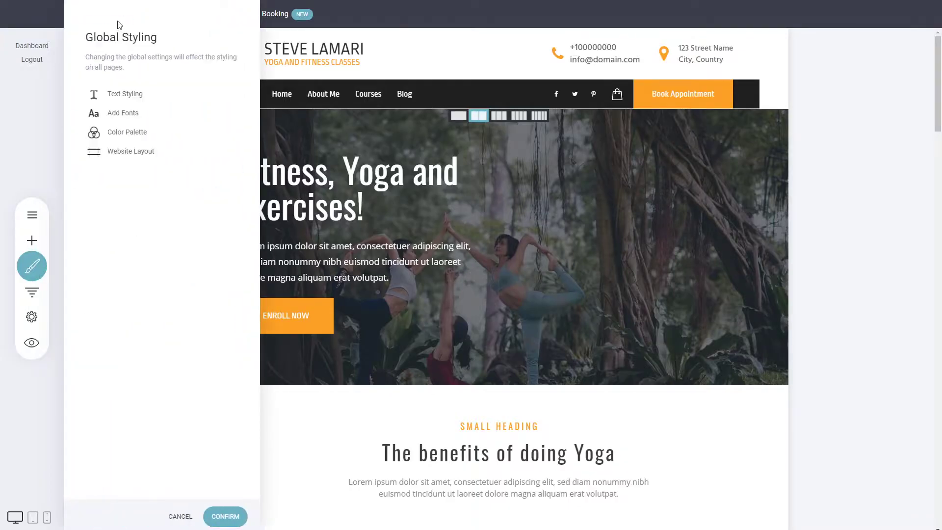
pyautogui.click(118, 150)
pyautogui.click(132, 191)
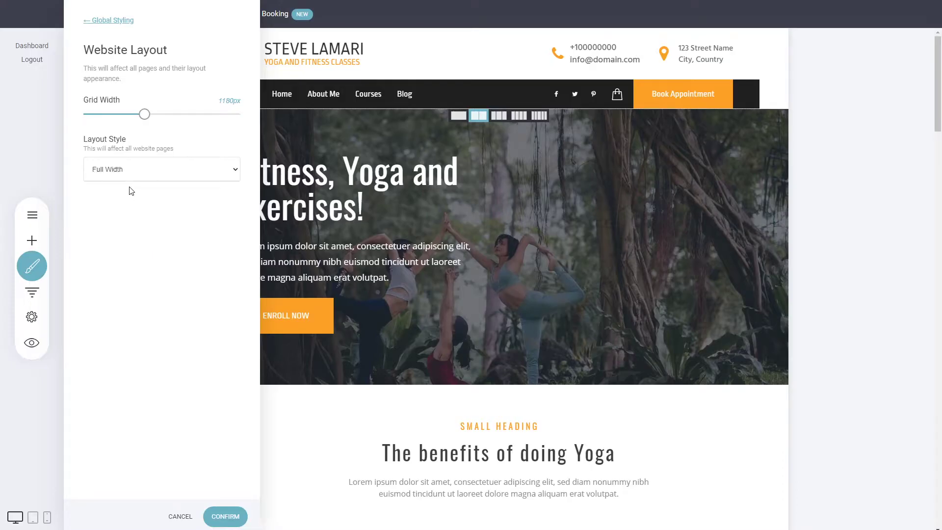
pyautogui.click(226, 516)
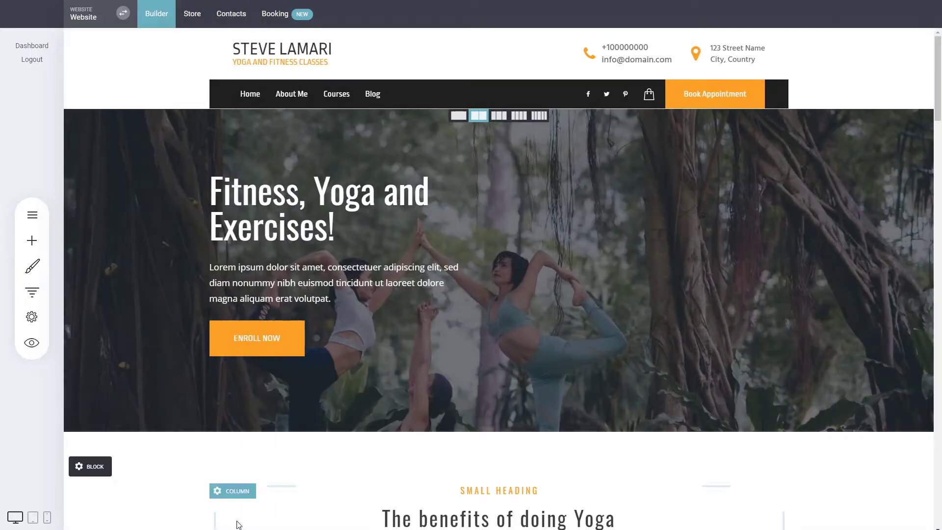
# - Open the global styling options for the website
pyautogui.click(32, 266)
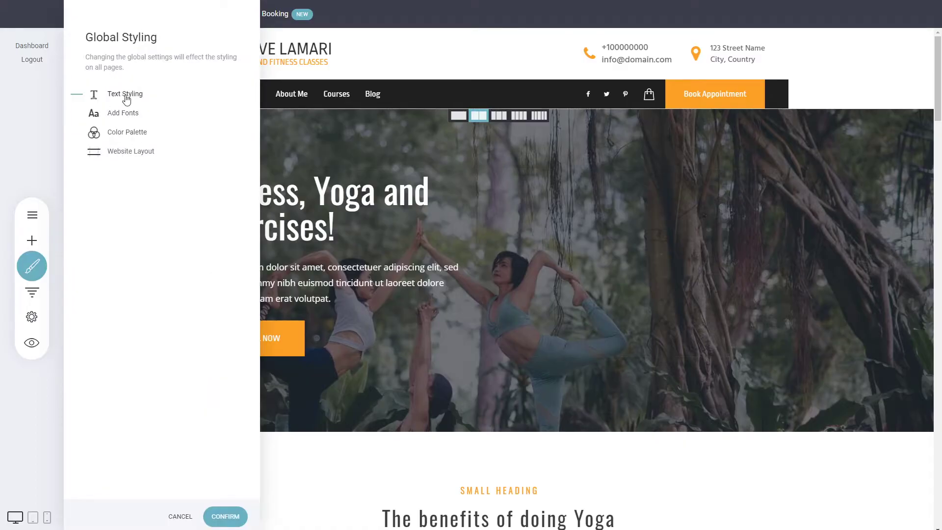